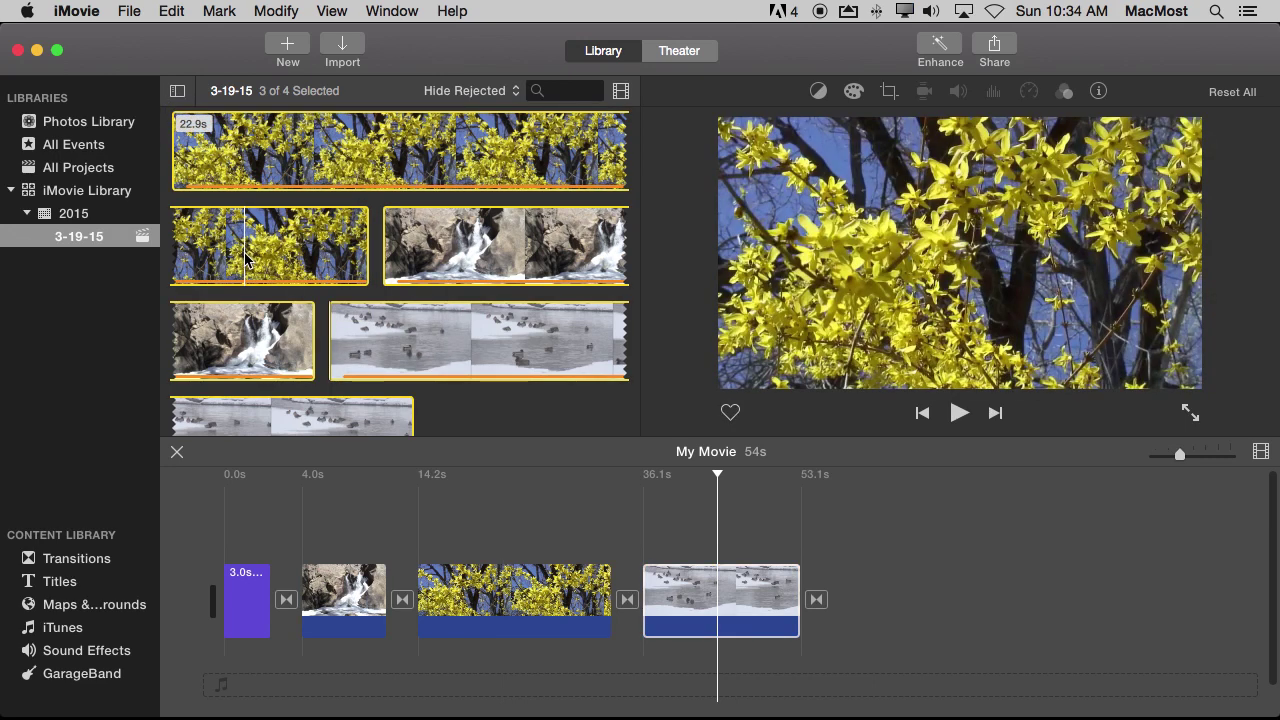
Open the Share popover from the iMovie toolbar for the My Movie project
click(997, 48)
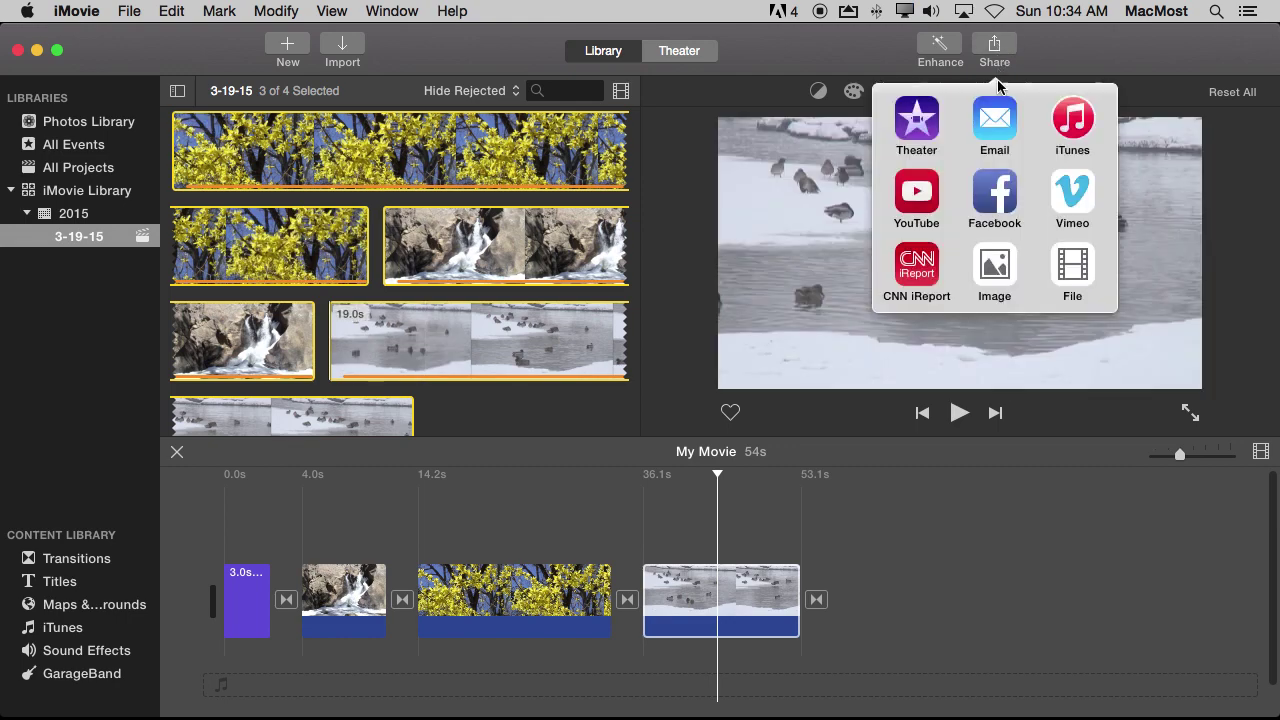
Choose YouTube as the share destination and put the cursor in the title field
click(918, 200)
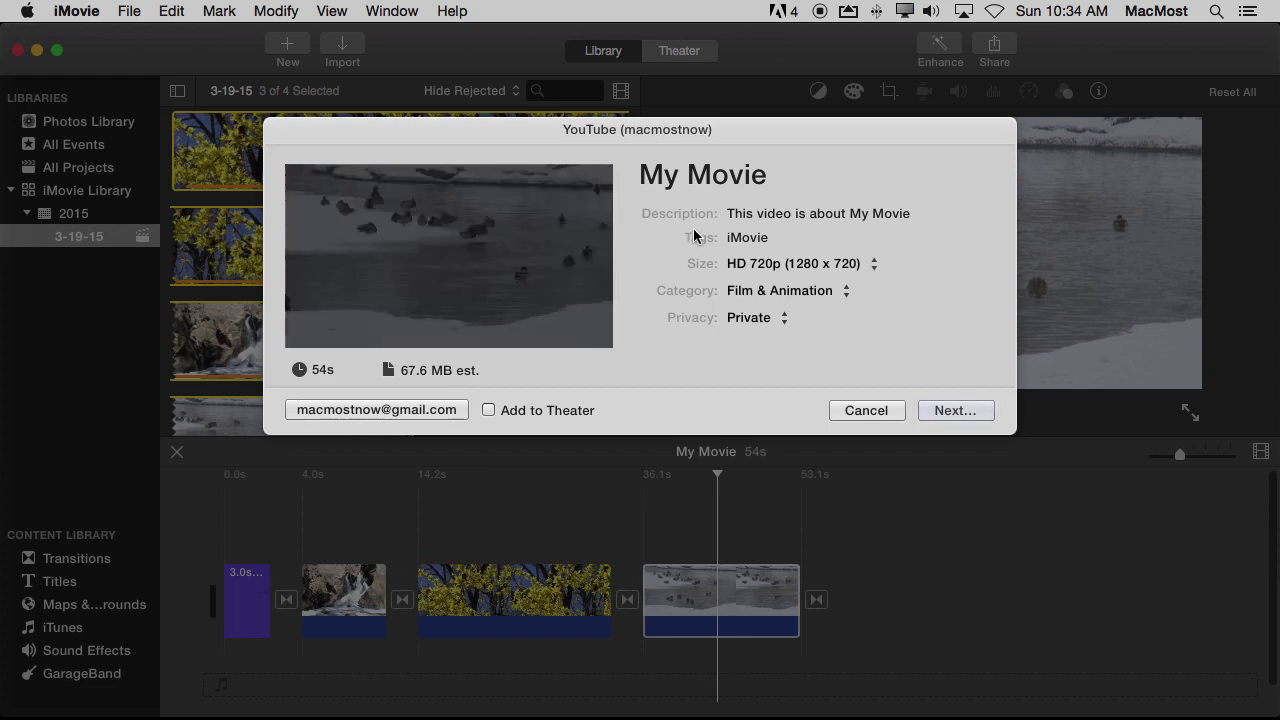
click(688, 173)
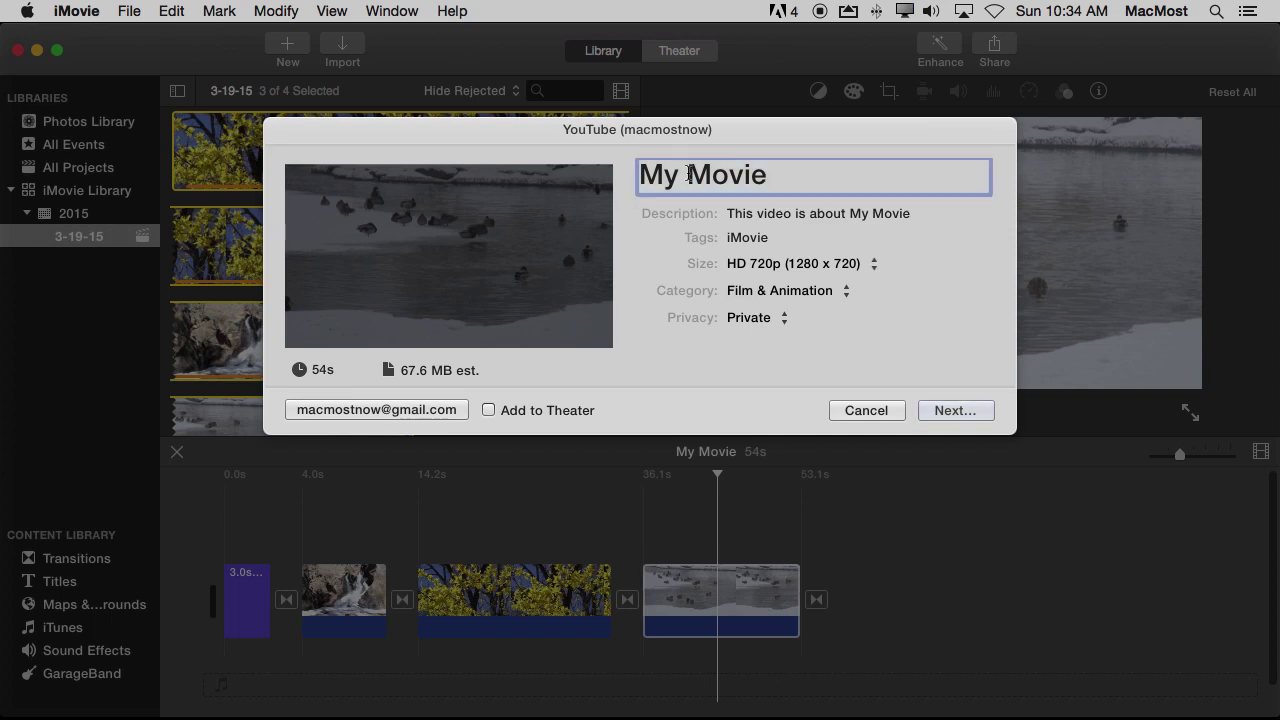
Replace the upload title 'My Movie' with 'Sample'
key(super+a)
text(Sample)
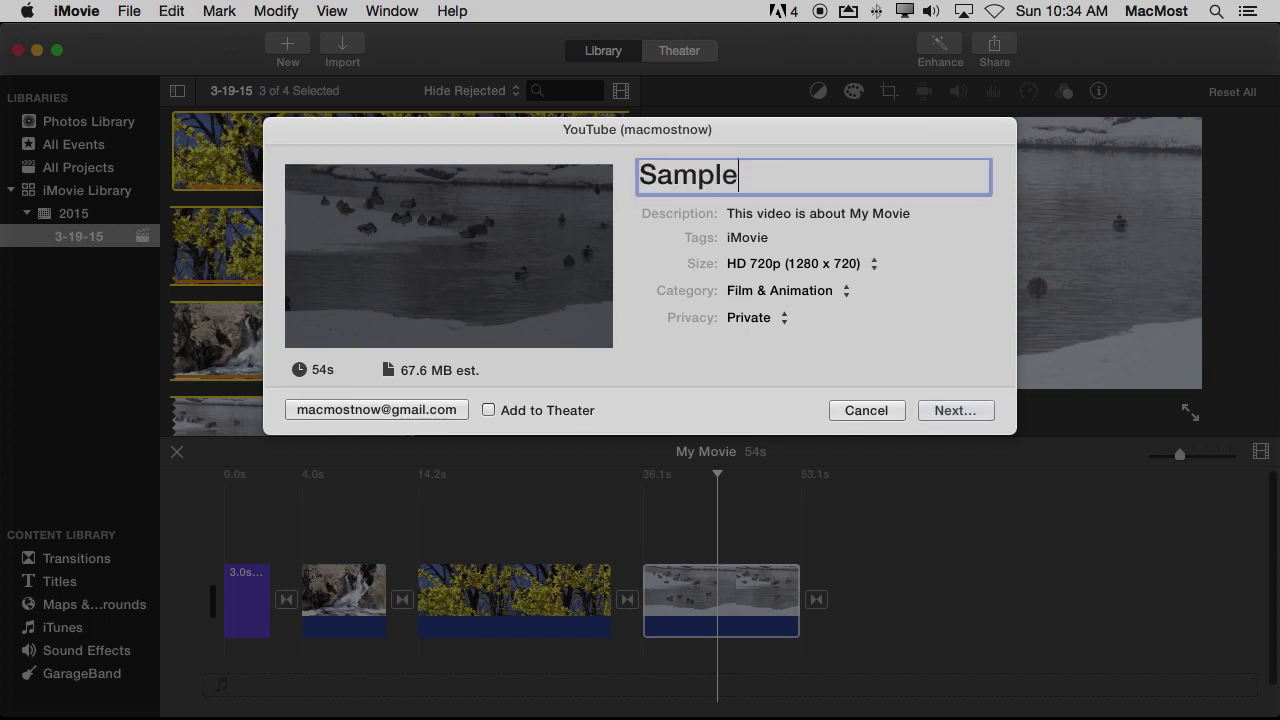
key(Return)
Review the description 'This video is about My Movie' and the iMovie tag, leaving both unchanged
click(775, 211)
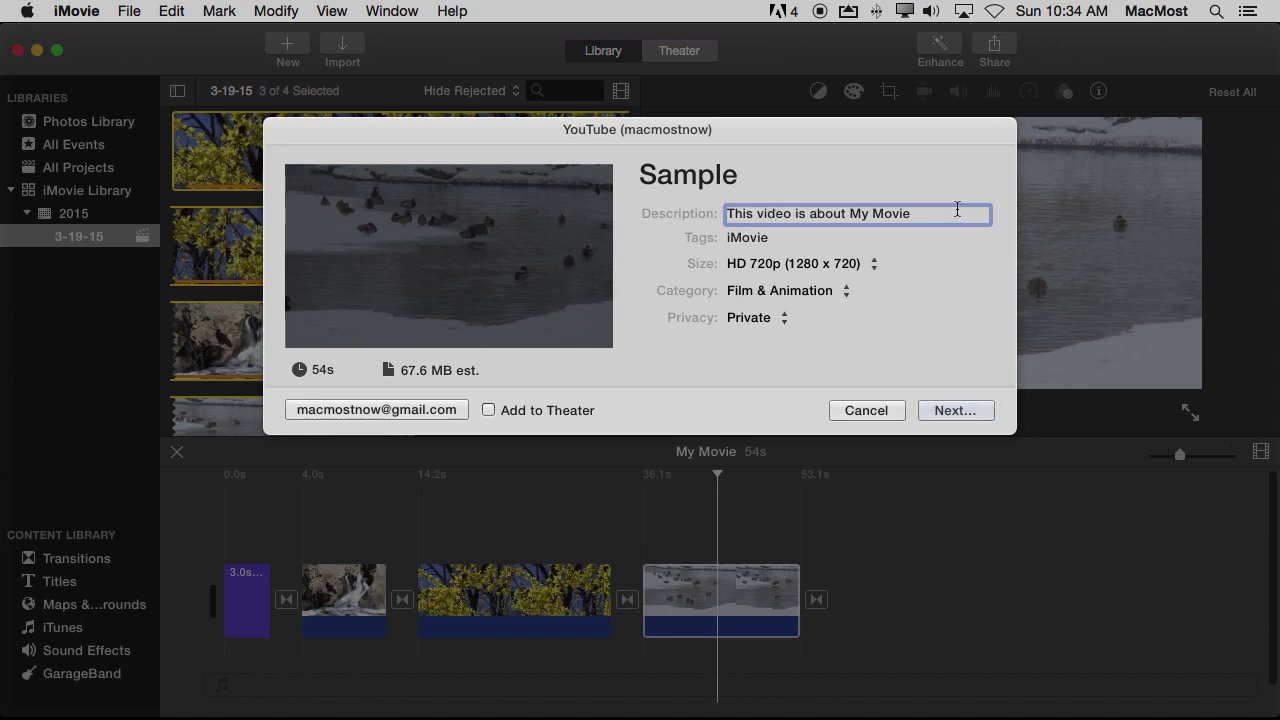
drag(960, 212, 718, 212)
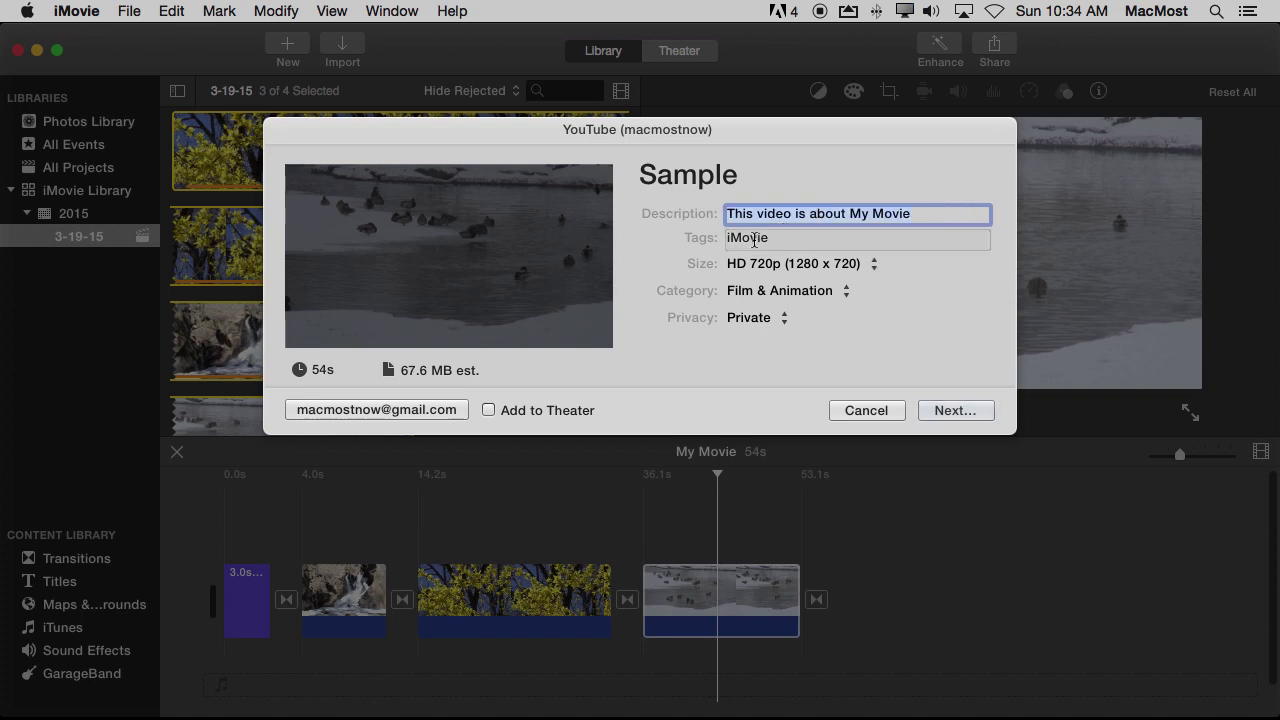
click(797, 239)
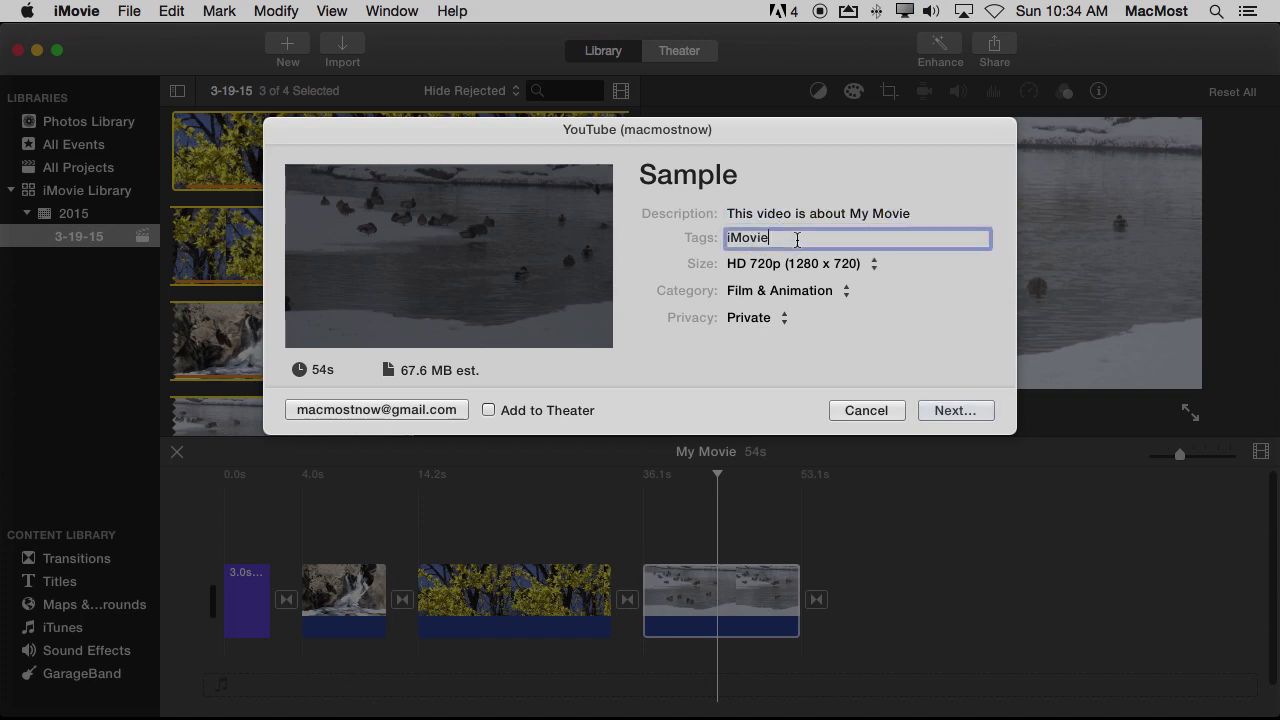
double_click(663, 173)
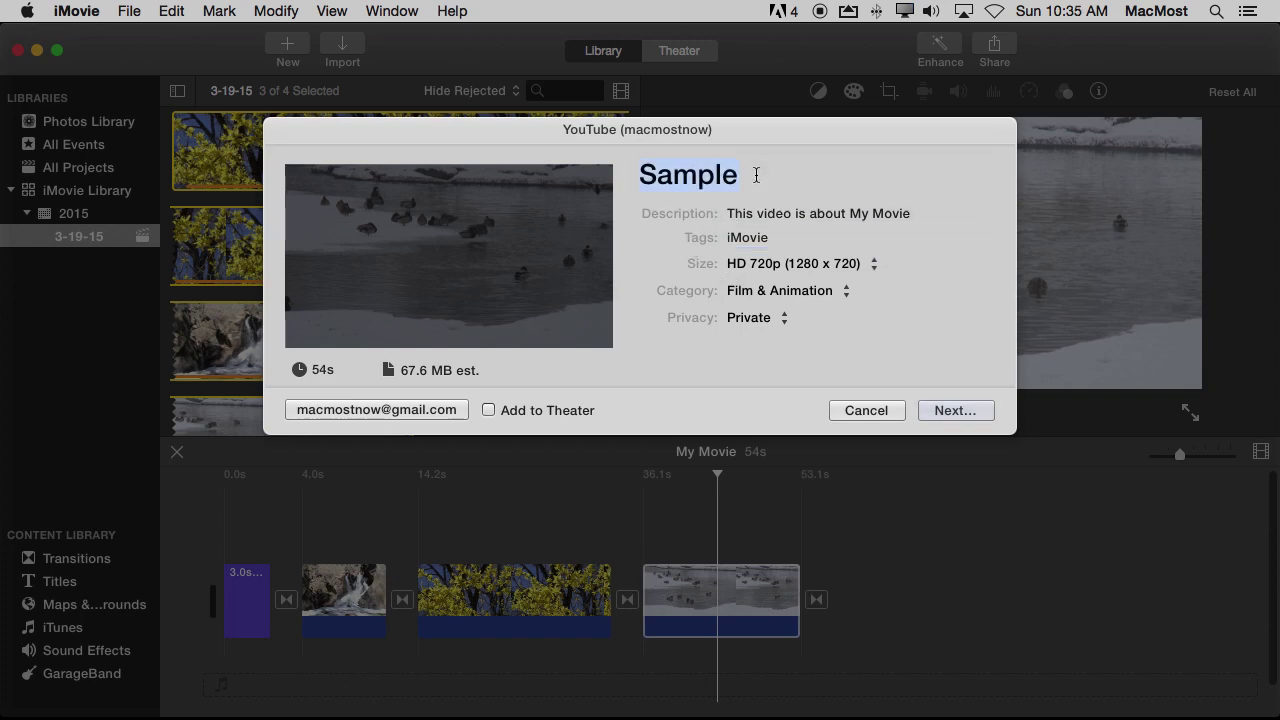
click(724, 178)
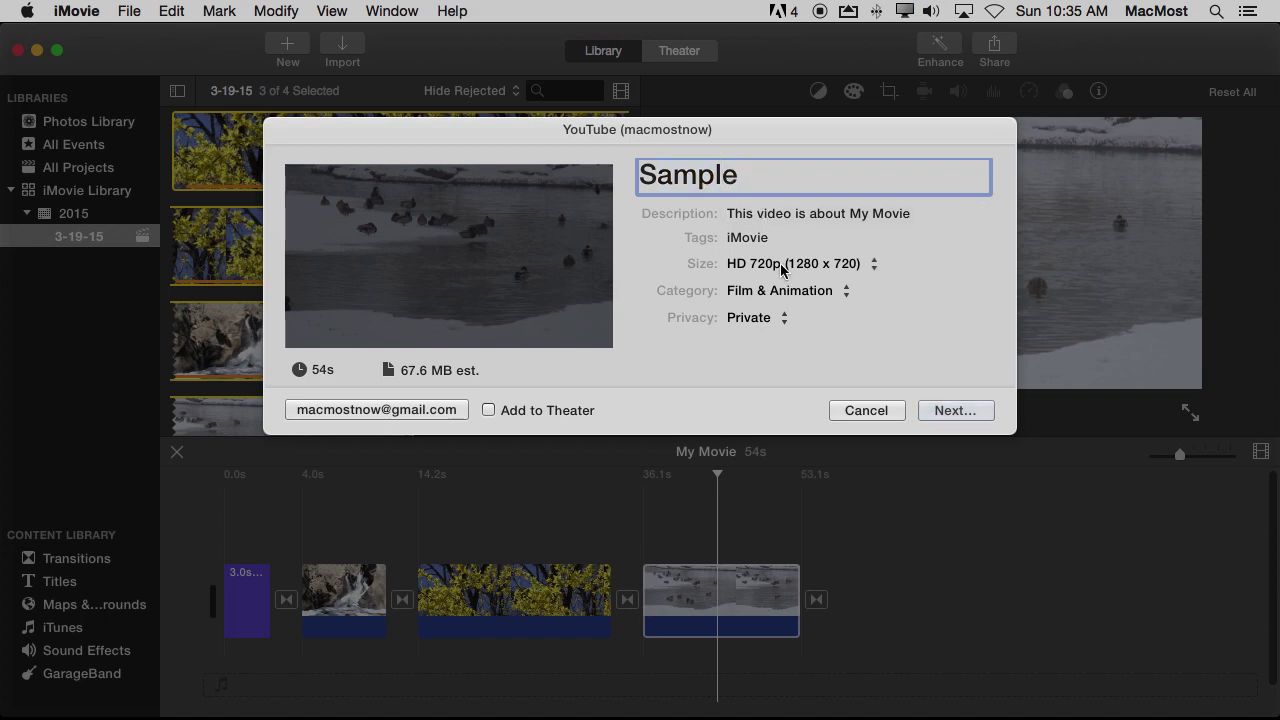
Keep the upload size at HD 720p and the category at Film & Animation
click(857, 268)
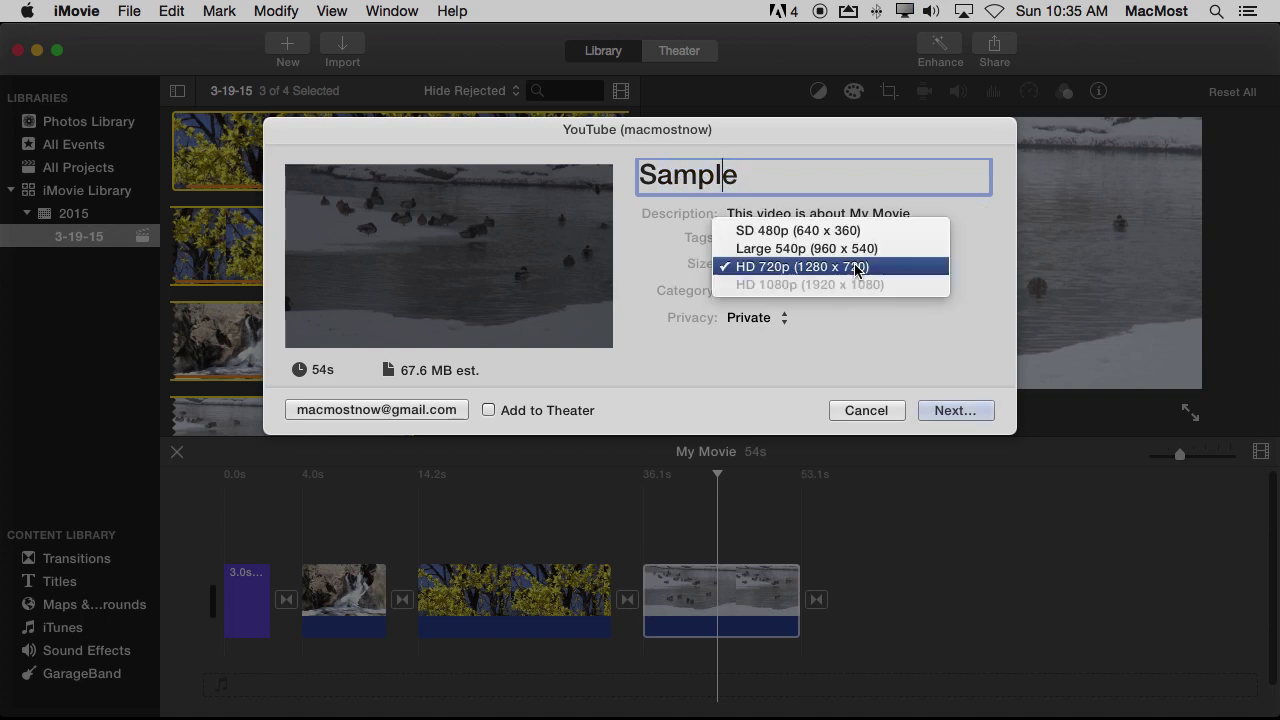
click(740, 267)
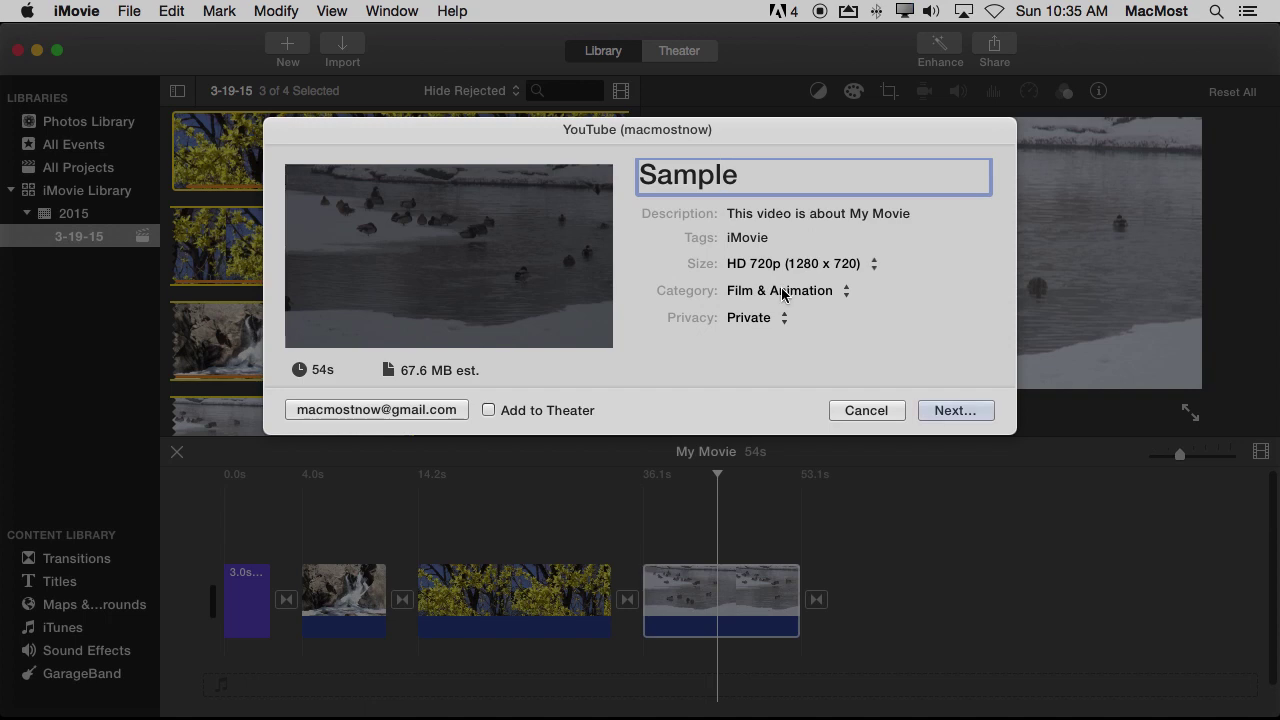
click(776, 290)
click(672, 267)
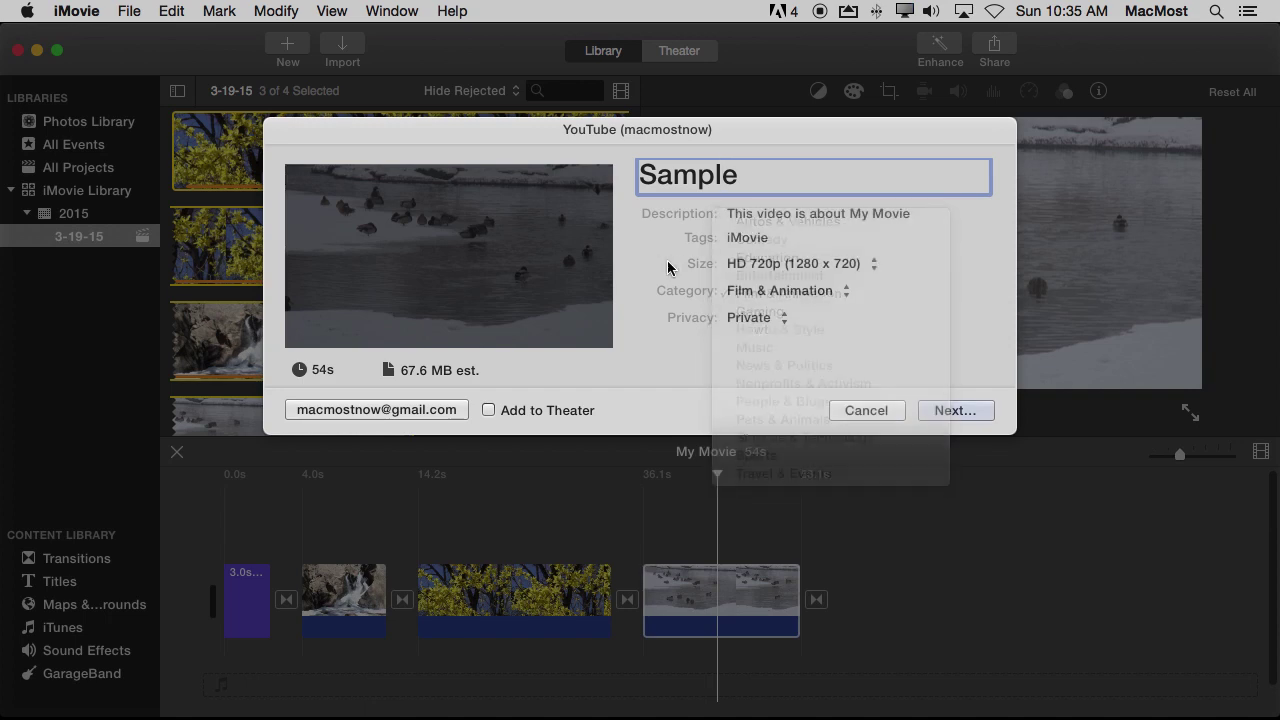
Try Public and Unlisted, settle on Private privacy, then accept YouTube's terms and publish
click(741, 319)
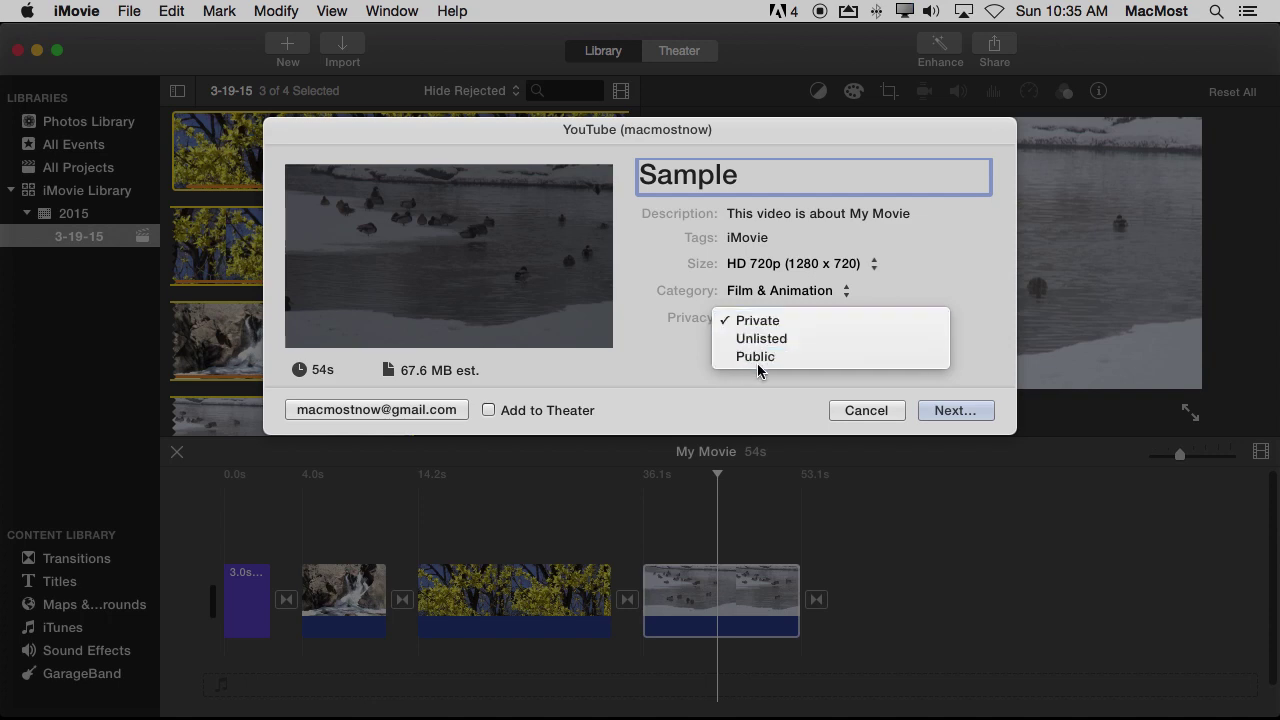
click(756, 357)
click(759, 320)
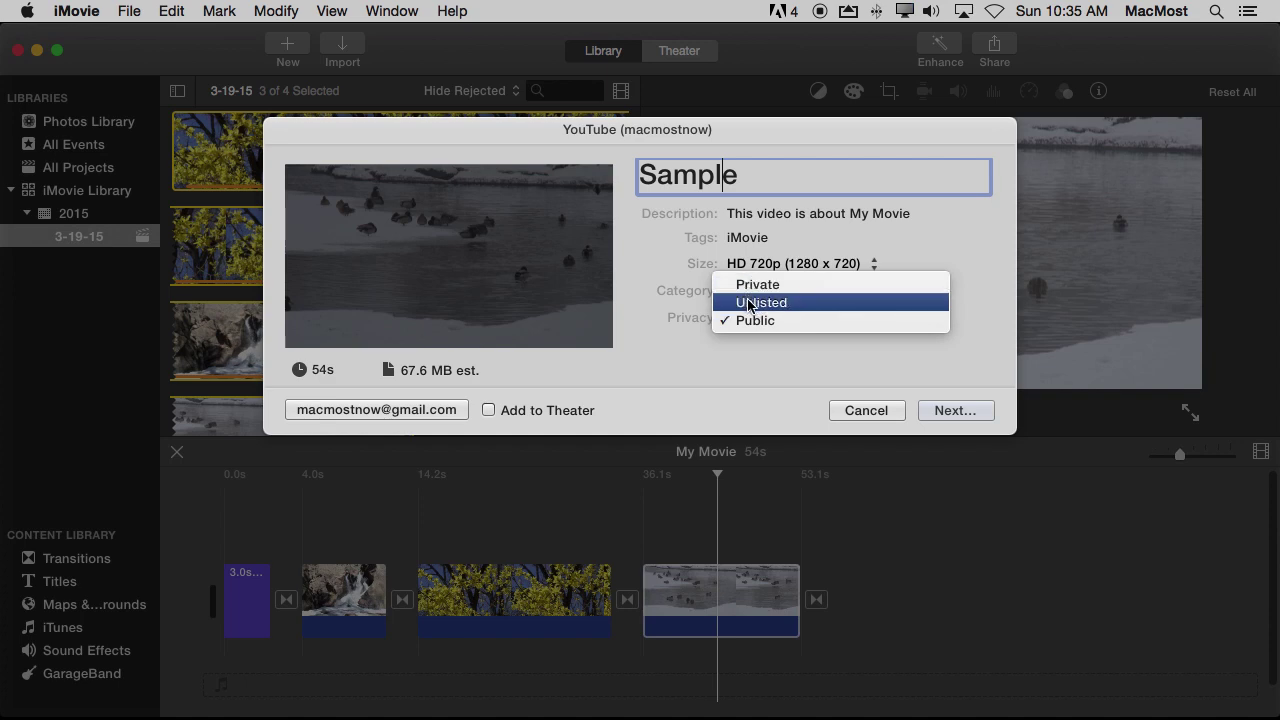
click(750, 302)
click(742, 316)
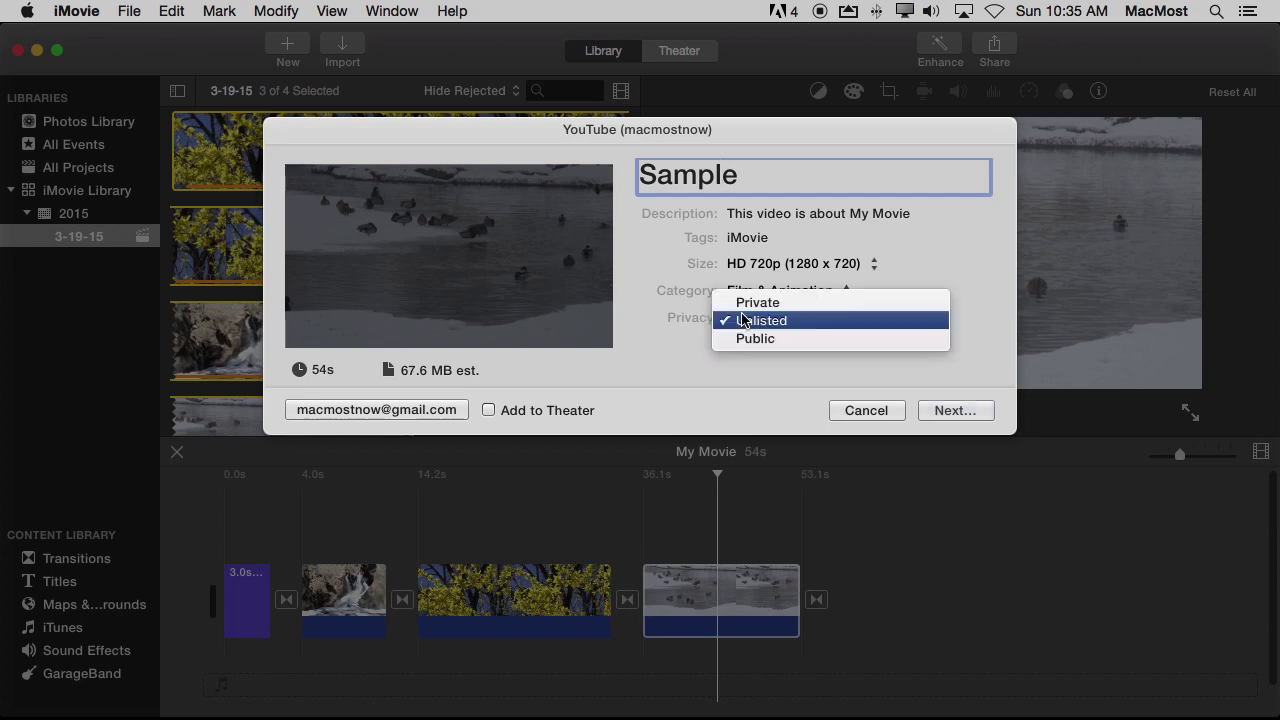
click(742, 306)
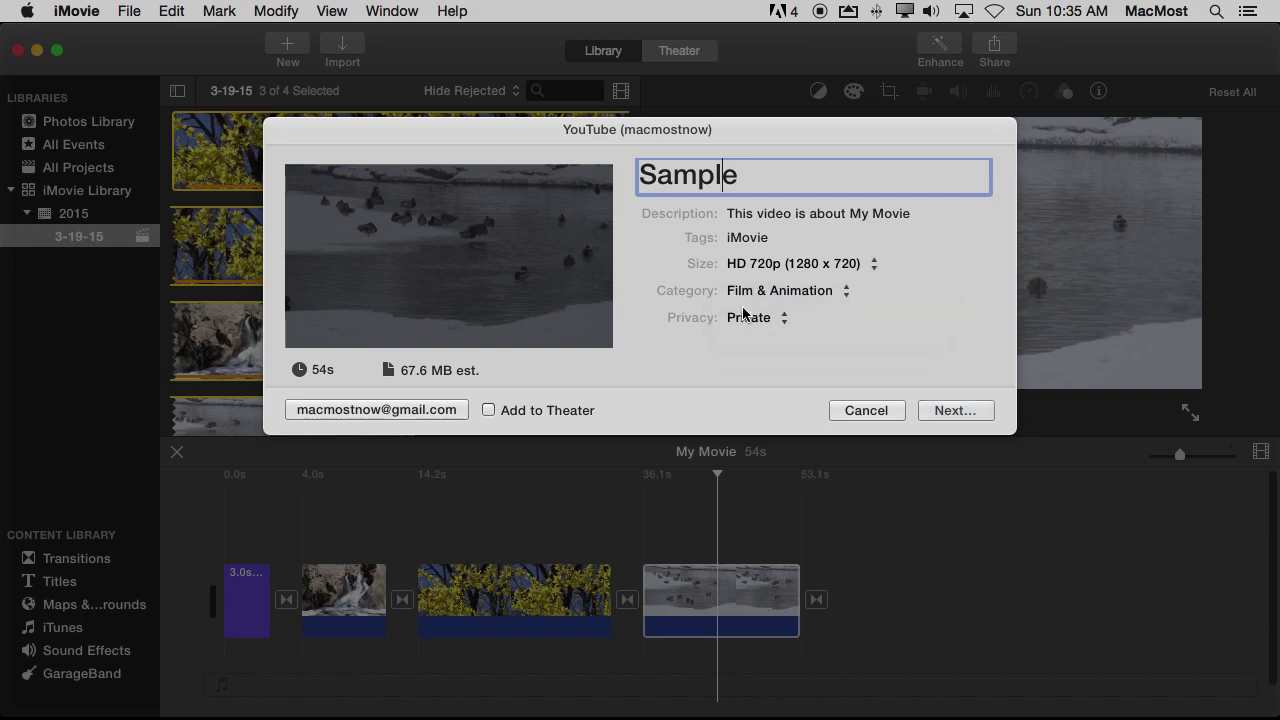
click(955, 410)
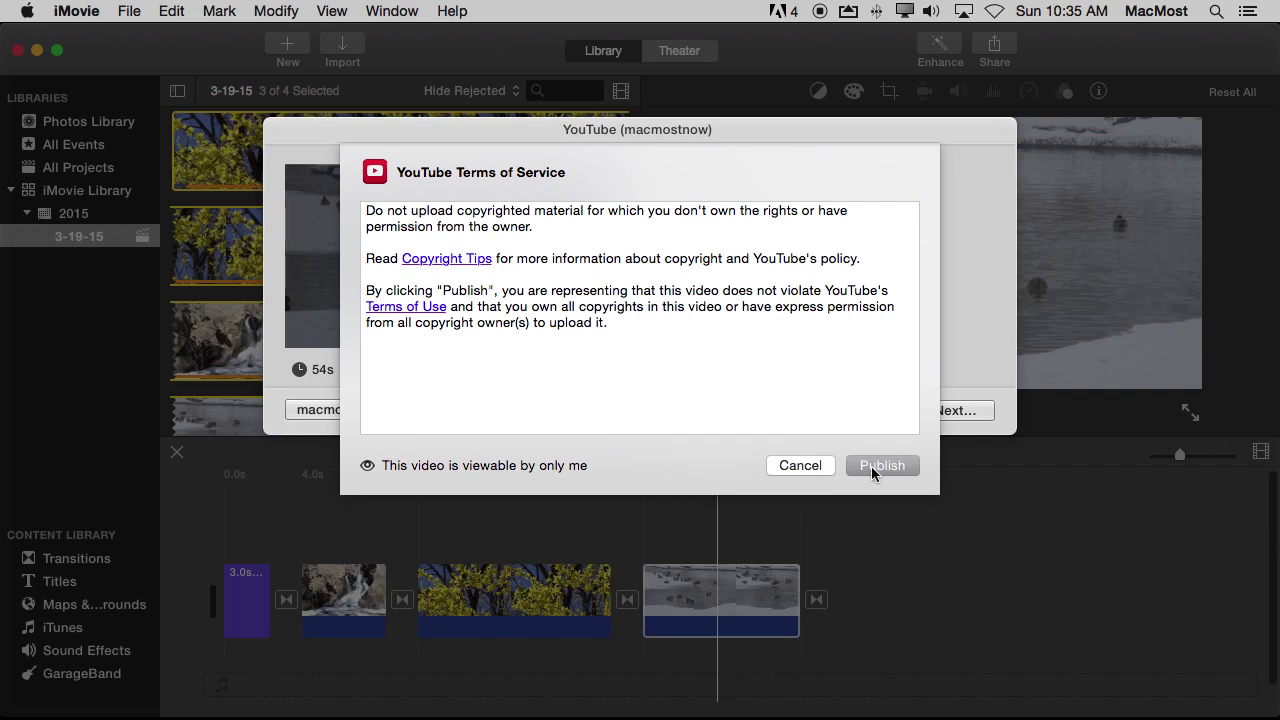
click(871, 466)
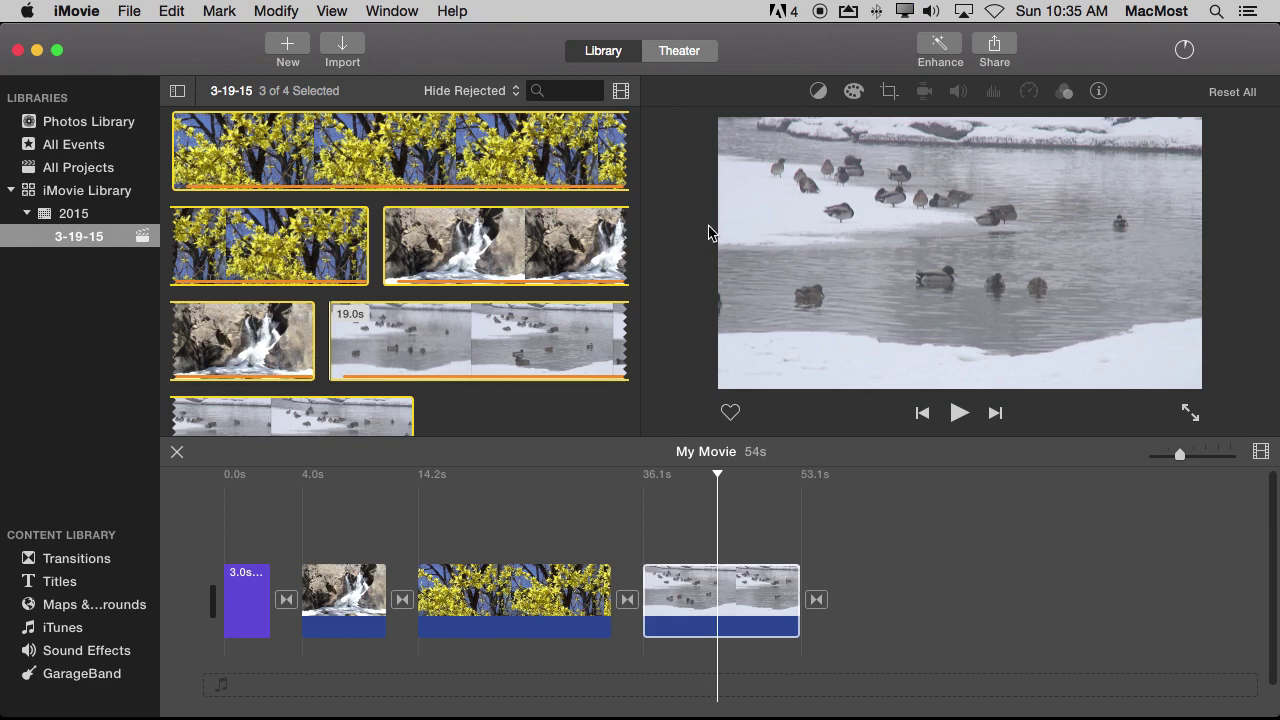
Select the duck clip in the My Movie timeline
click(514, 558)
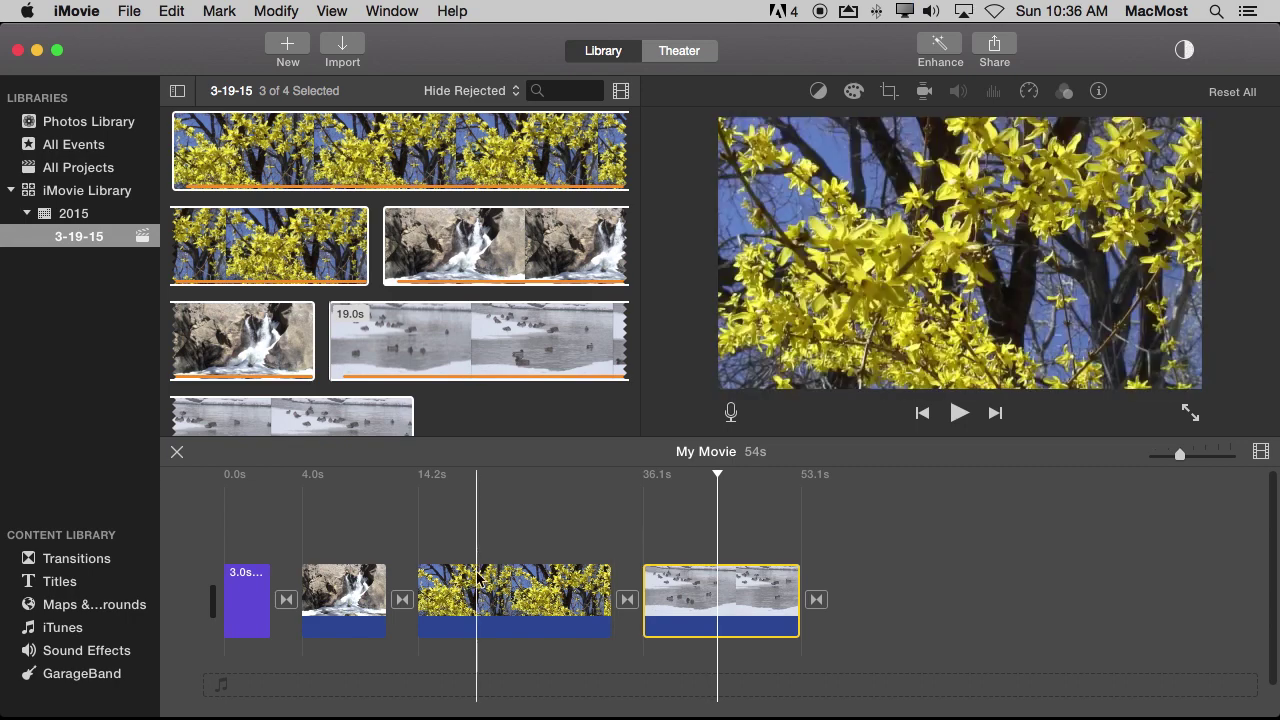
Bring up Safari's YouTube upload page, then return to iMovie
mouse_move(500, 690)
click(182, 700)
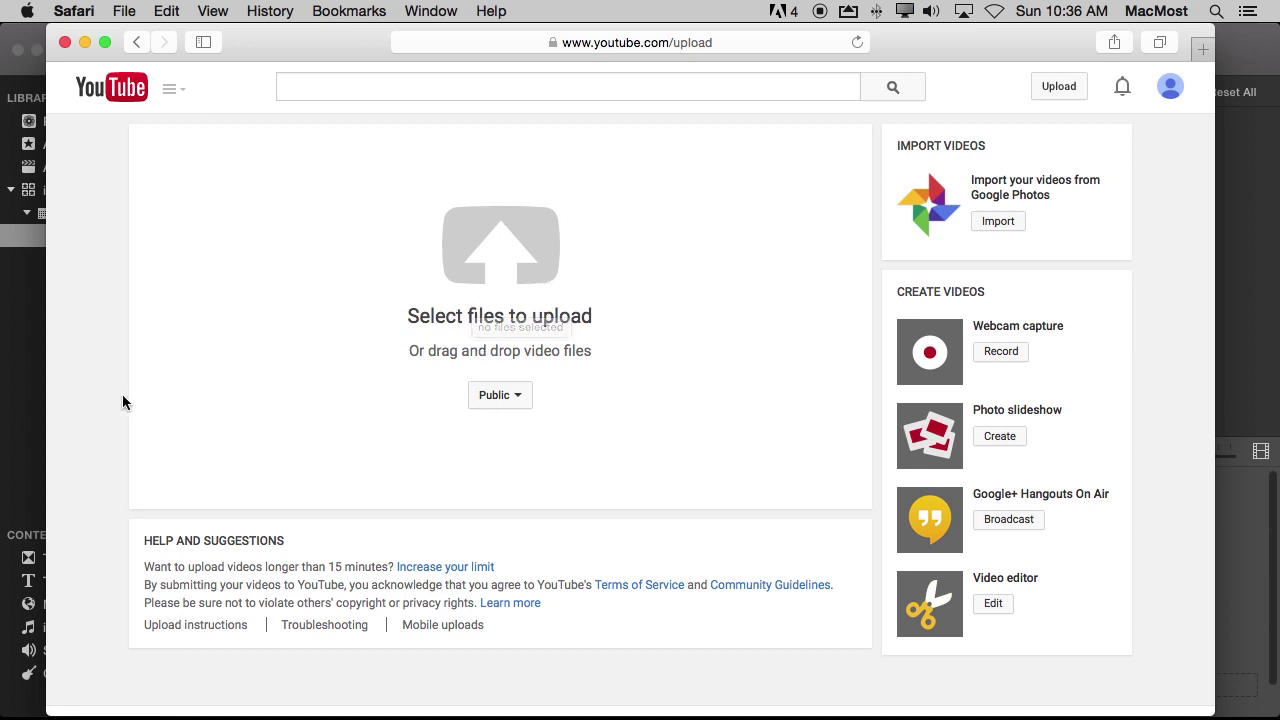
click(9, 333)
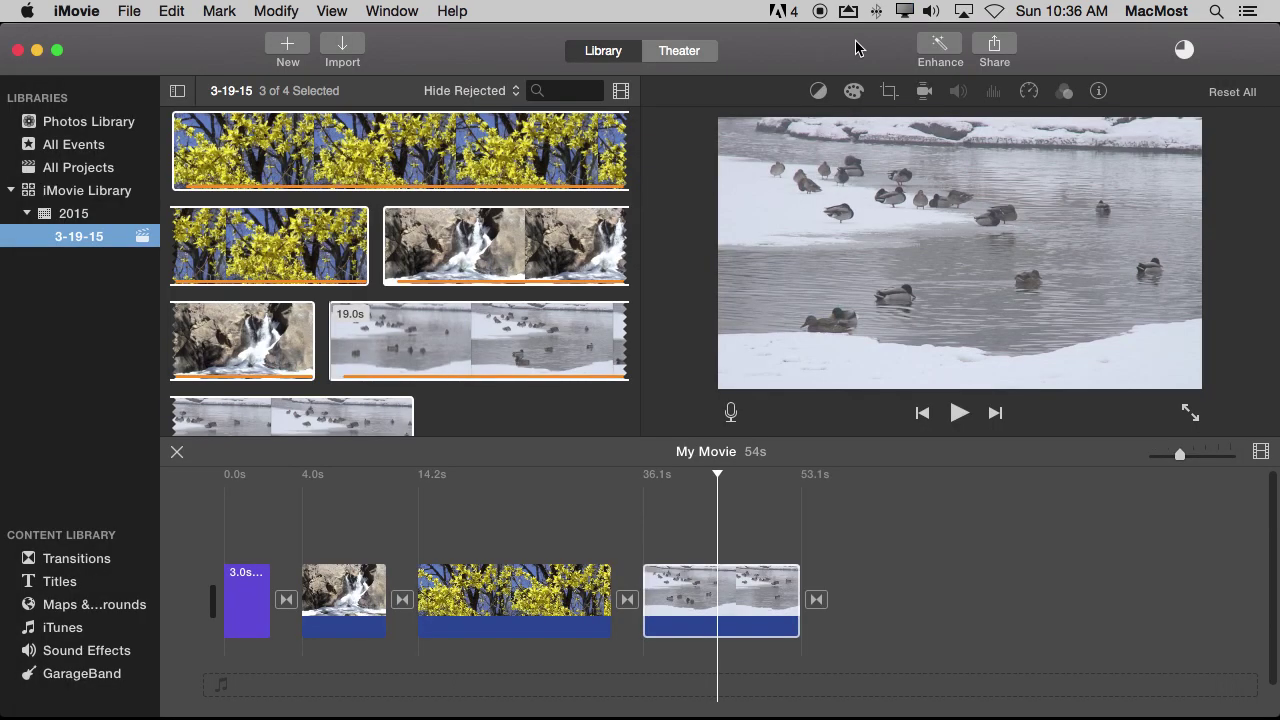
Start a File export from File > Share, dismiss the share-success notice, and cancel the export
click(995, 50)
click(1058, 55)
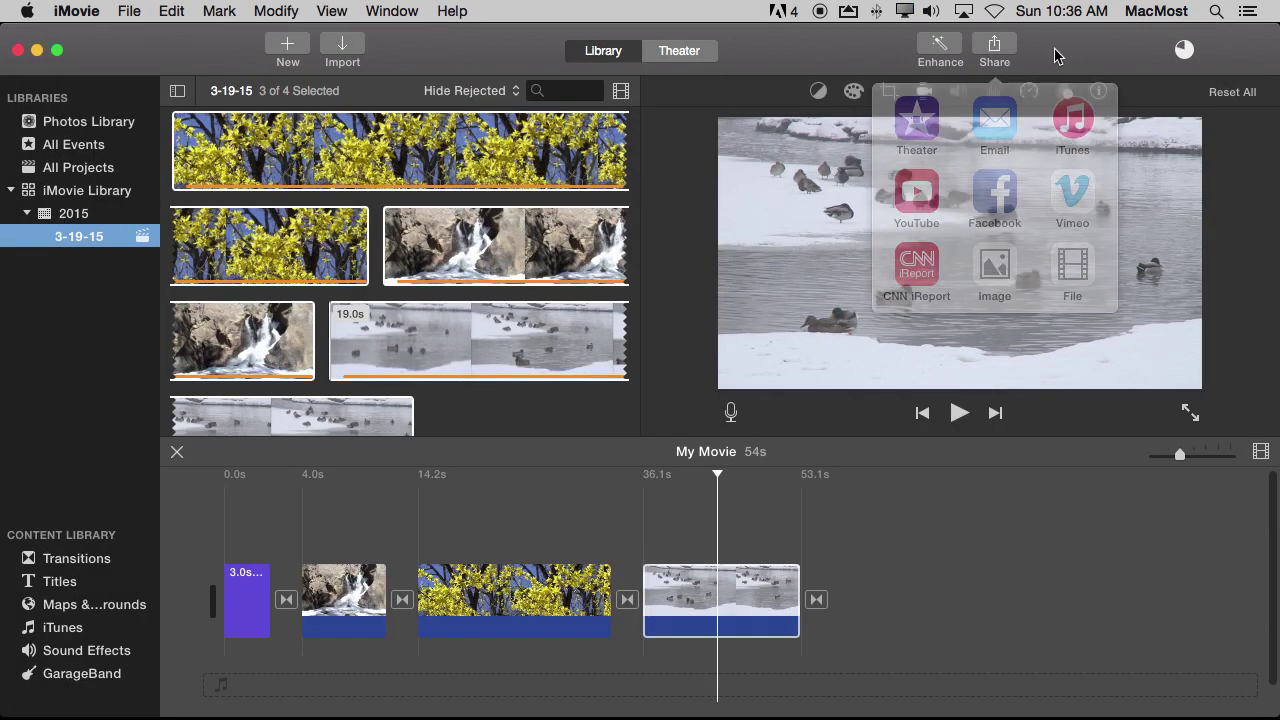
click(125, 9)
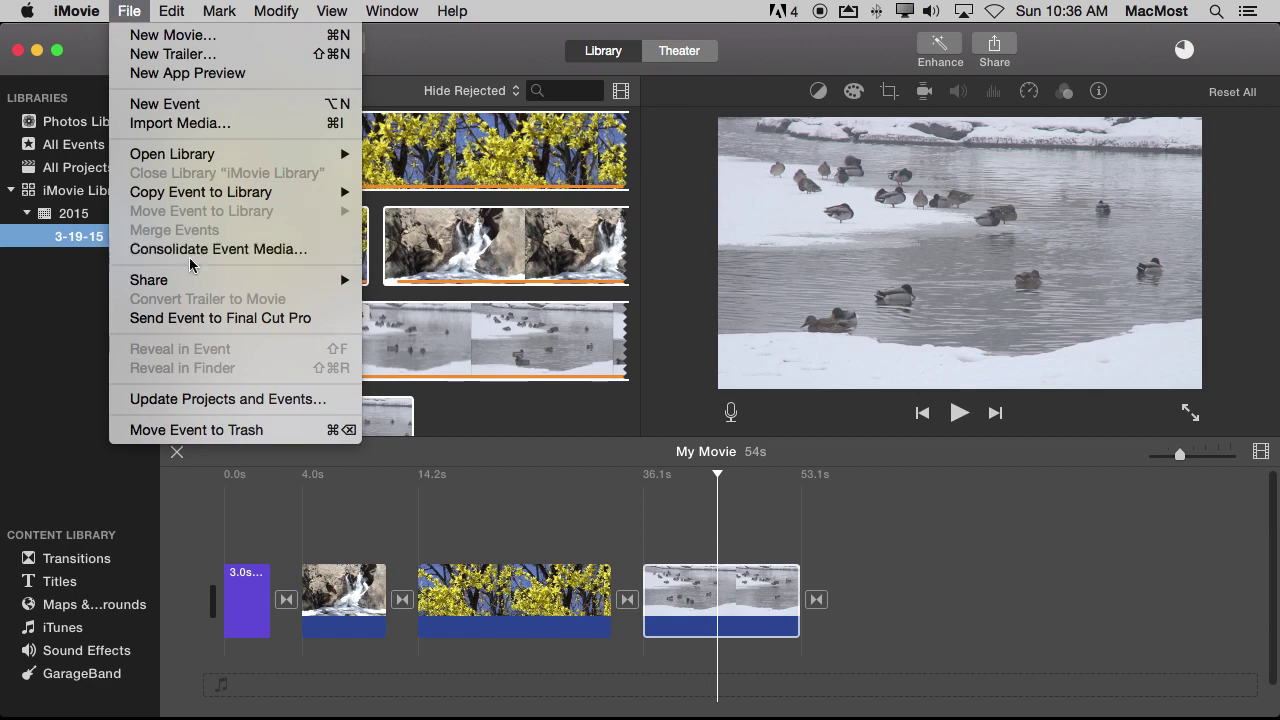
mouse_move(192, 284)
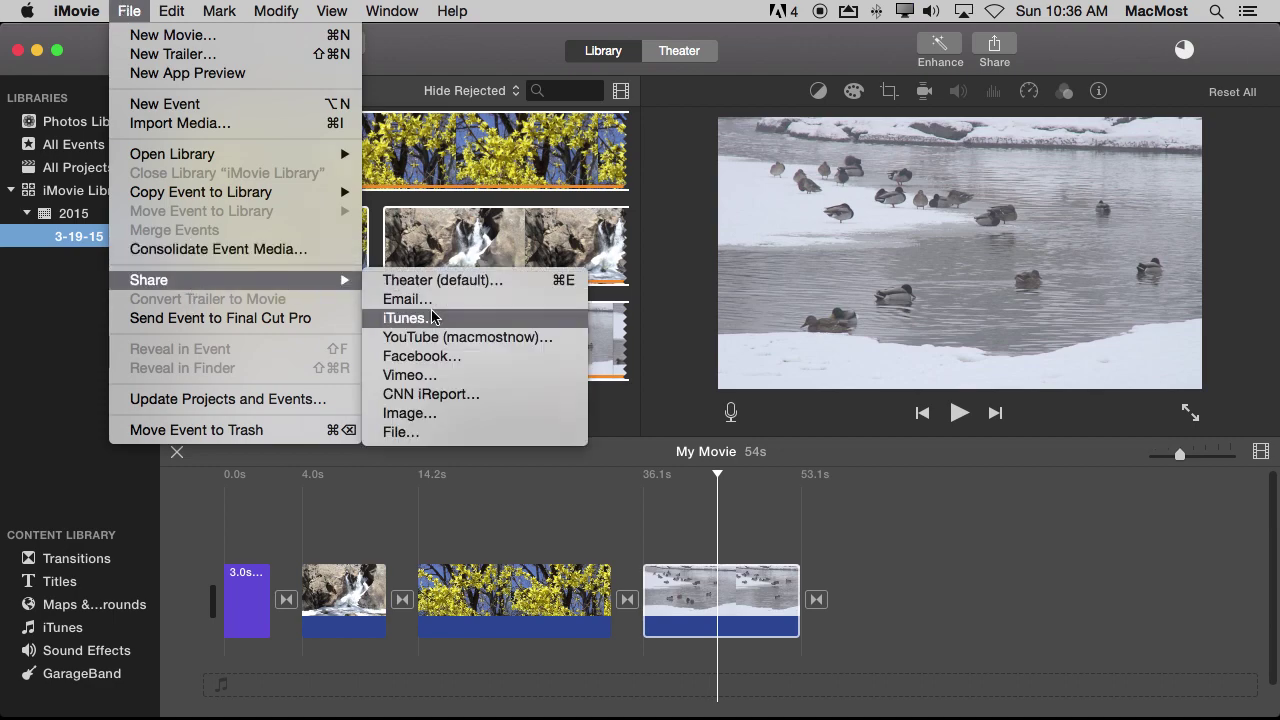
click(440, 432)
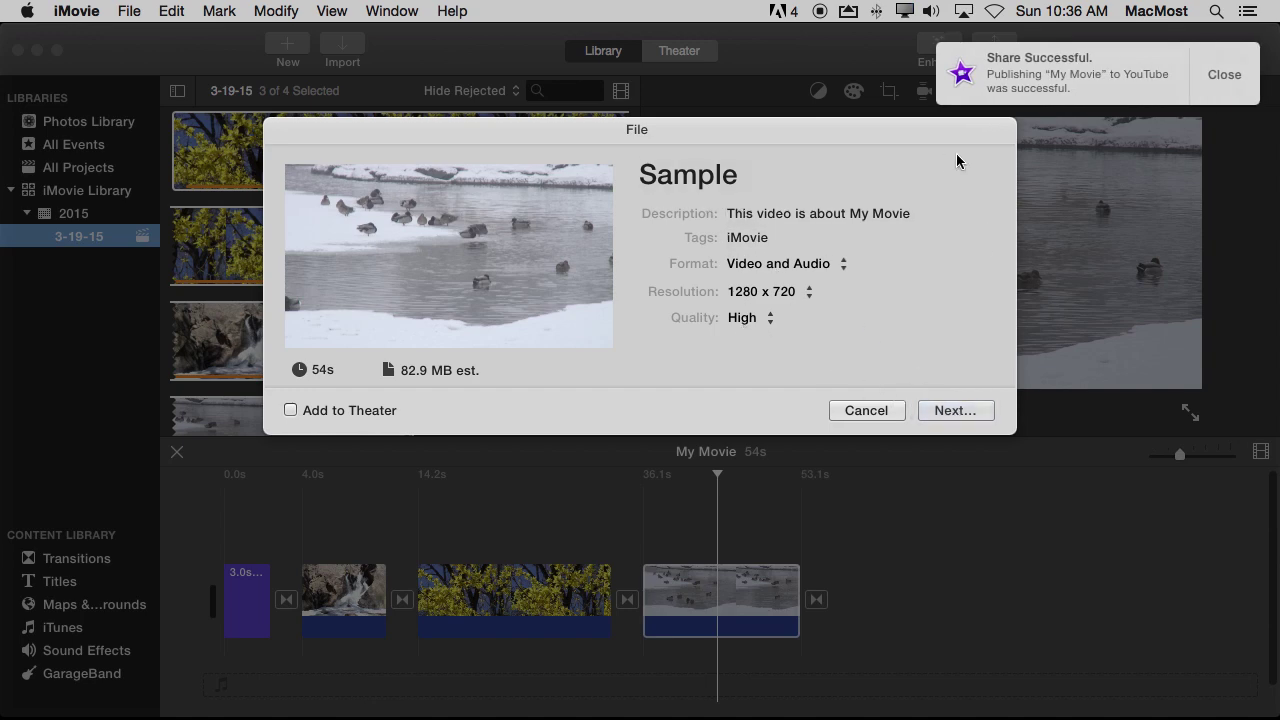
click(1225, 76)
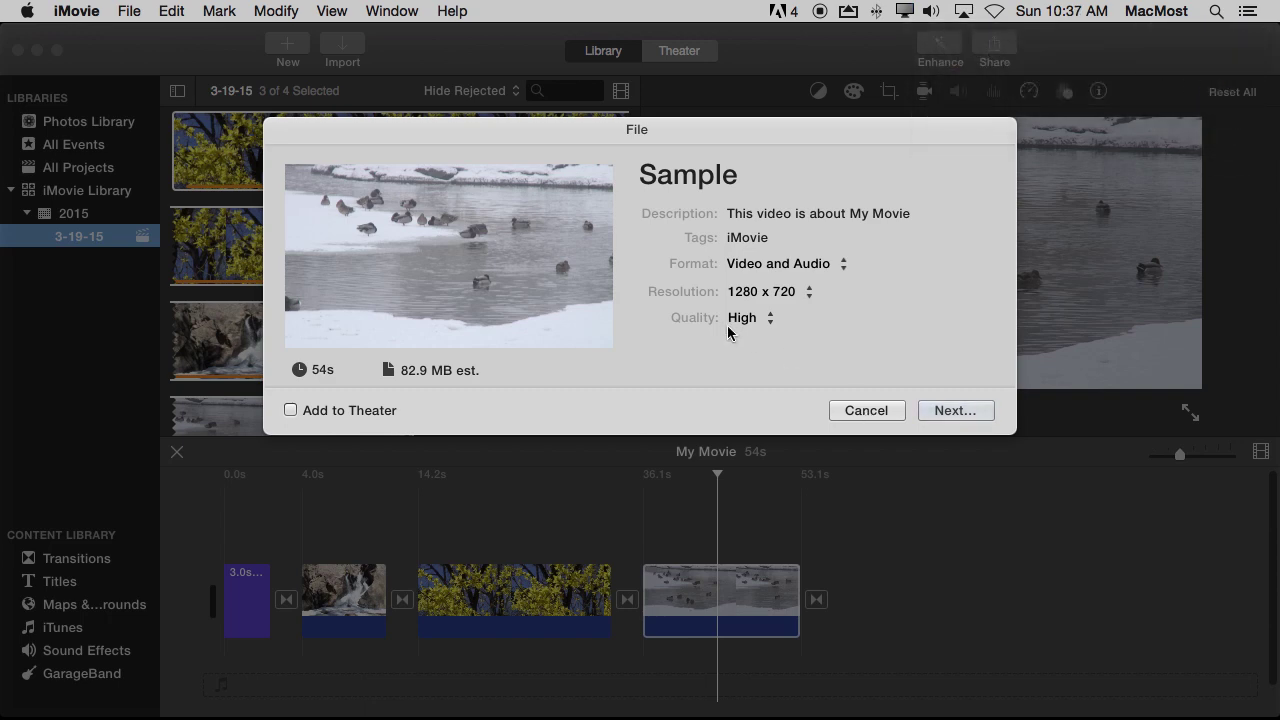
click(866, 410)
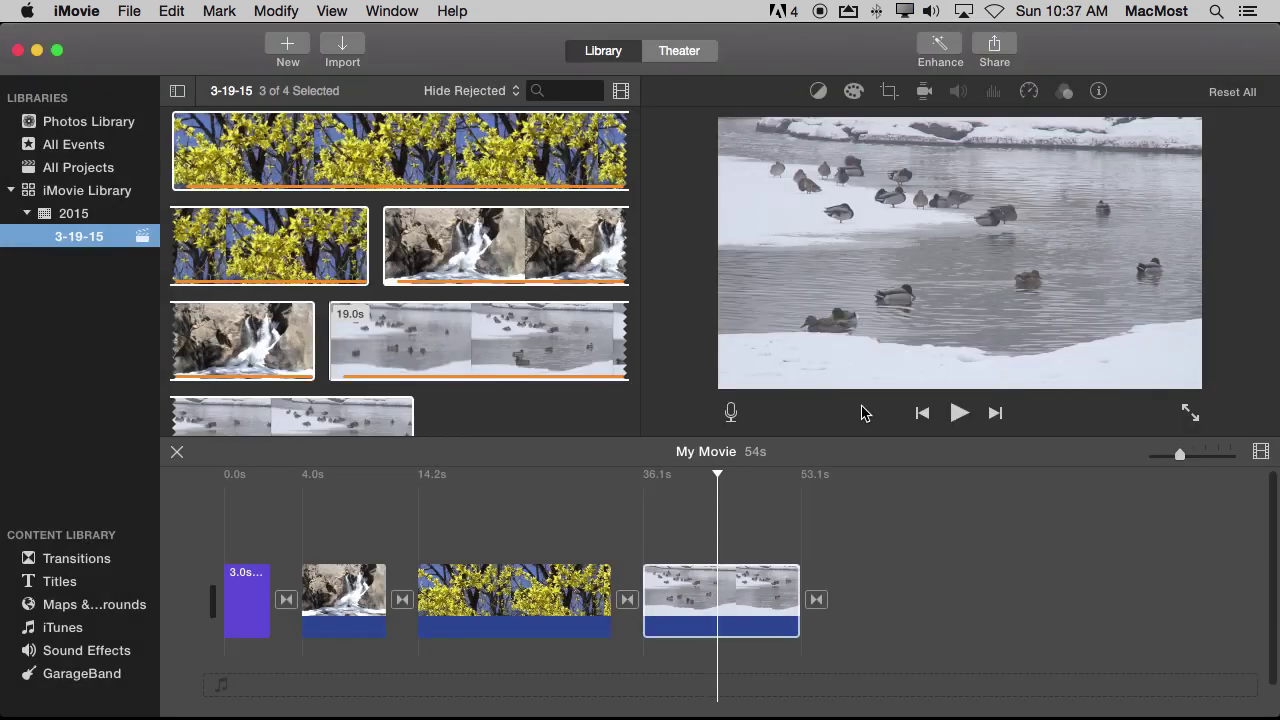
Check the YouTube upload page's privacy dropdown, keep it at Public, and return to iMovie
mouse_move(657, 716)
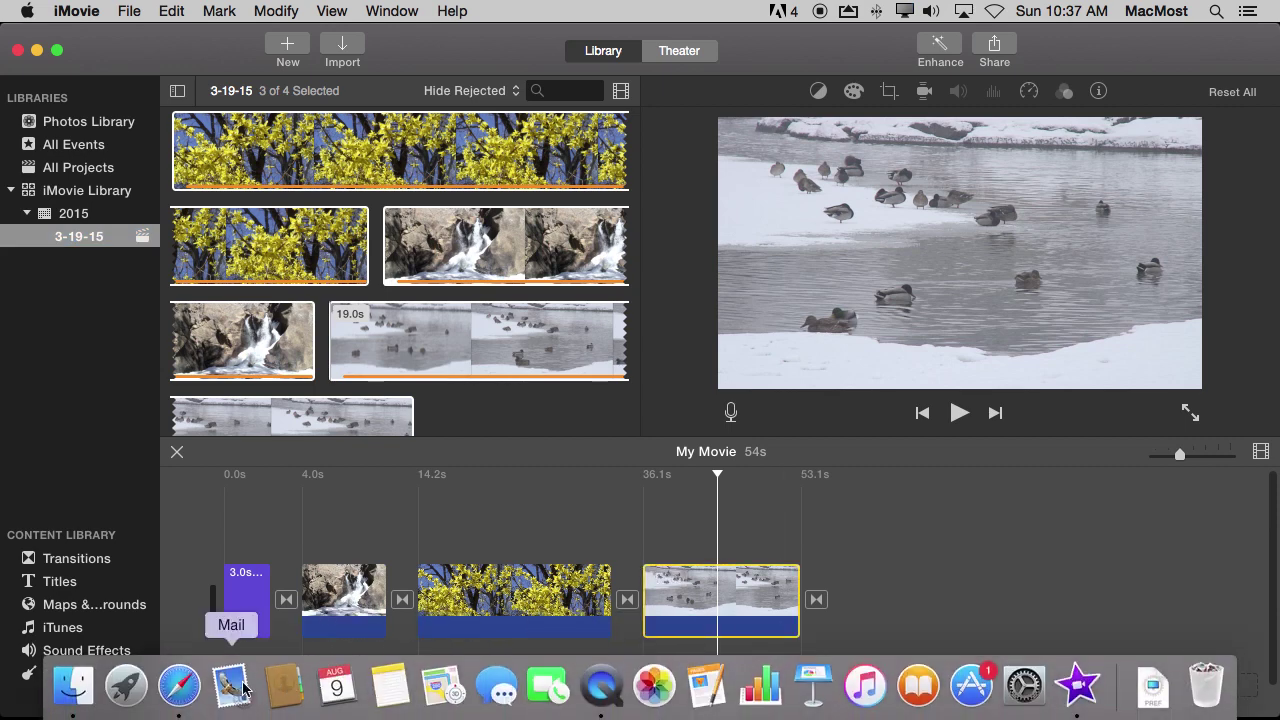
click(179, 686)
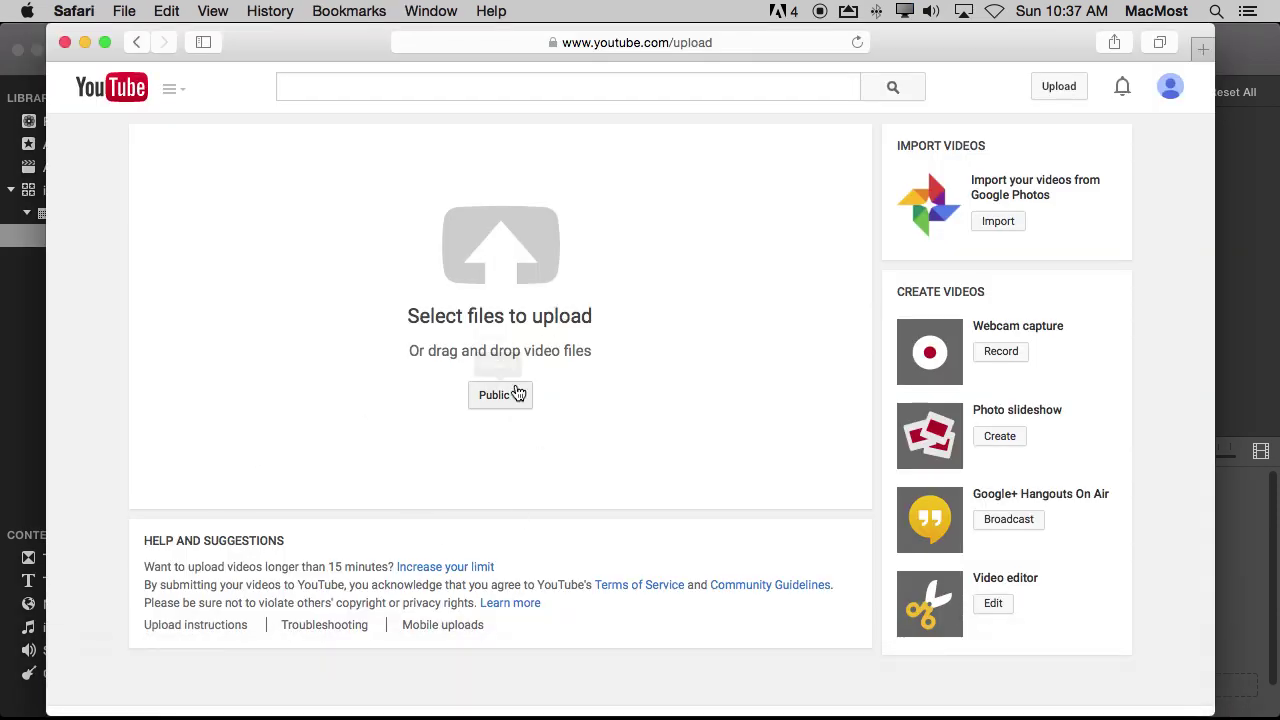
click(490, 404)
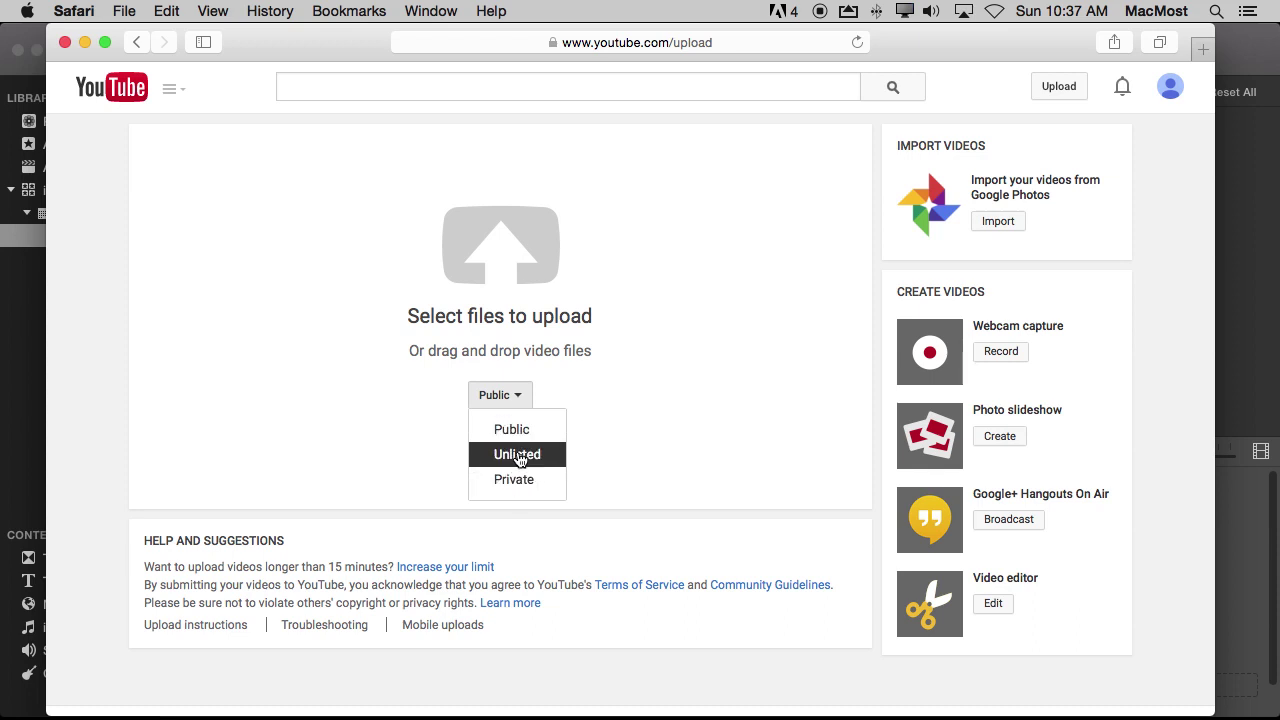
click(383, 469)
mouse_move(336, 712)
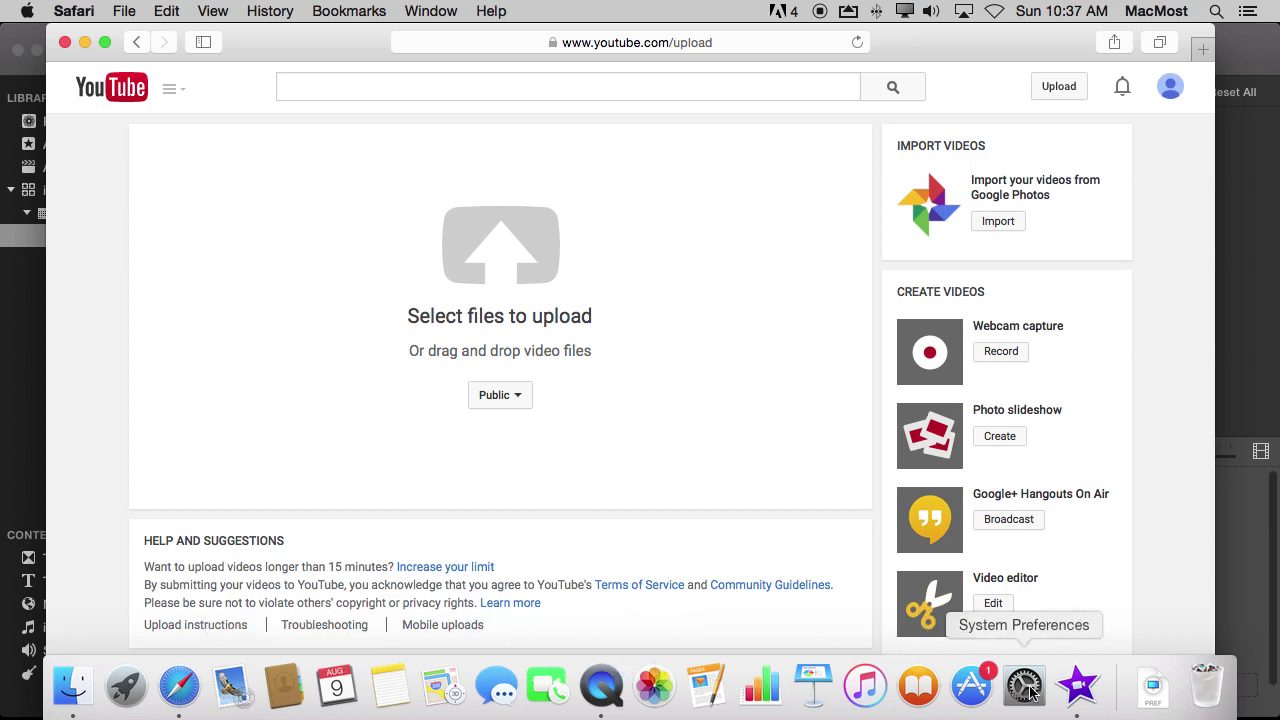
click(1078, 685)
Export My Movie via File > Share > File at 1280 x 720 High as Sample.mp4 on the Desktop
click(129, 11)
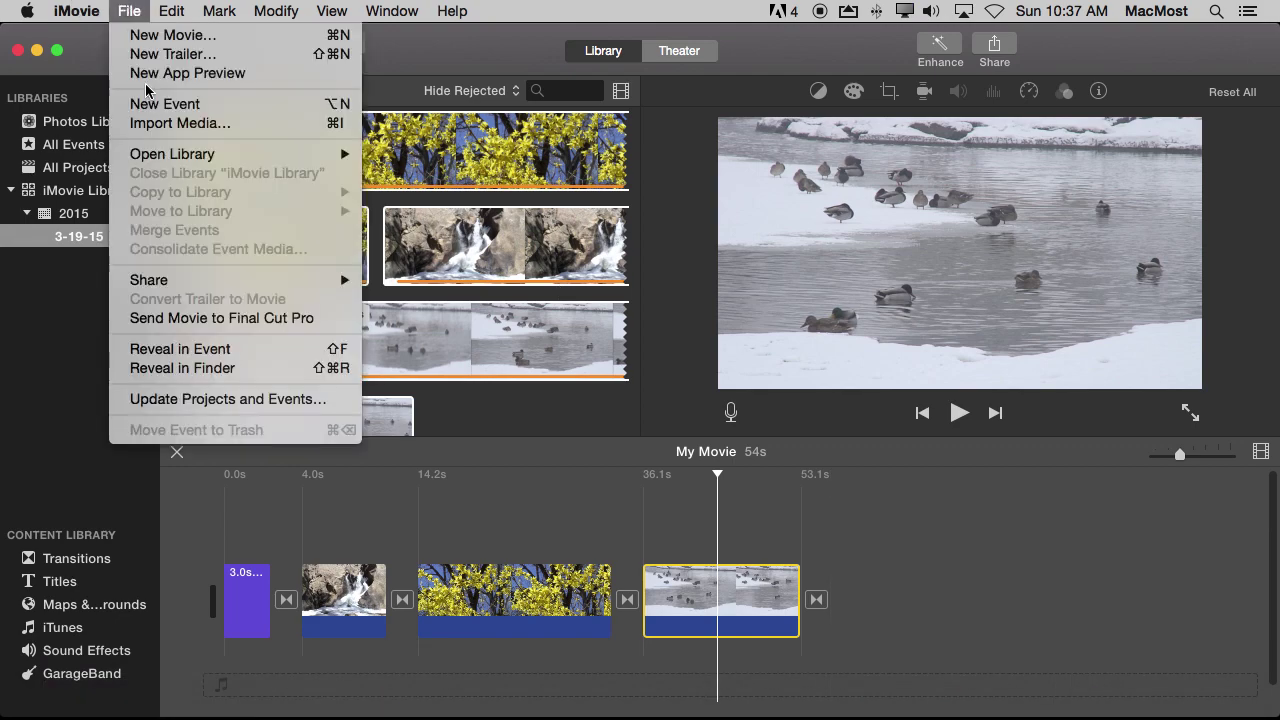
mouse_move(200, 280)
click(449, 433)
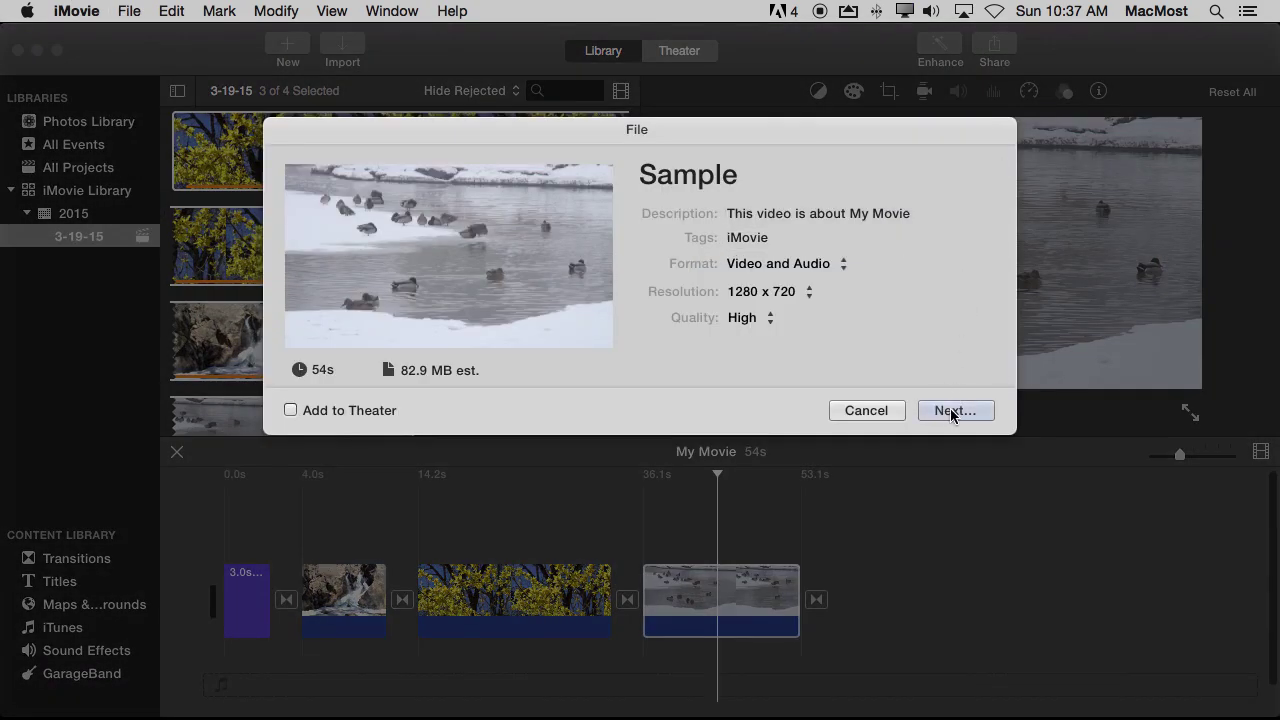
click(950, 409)
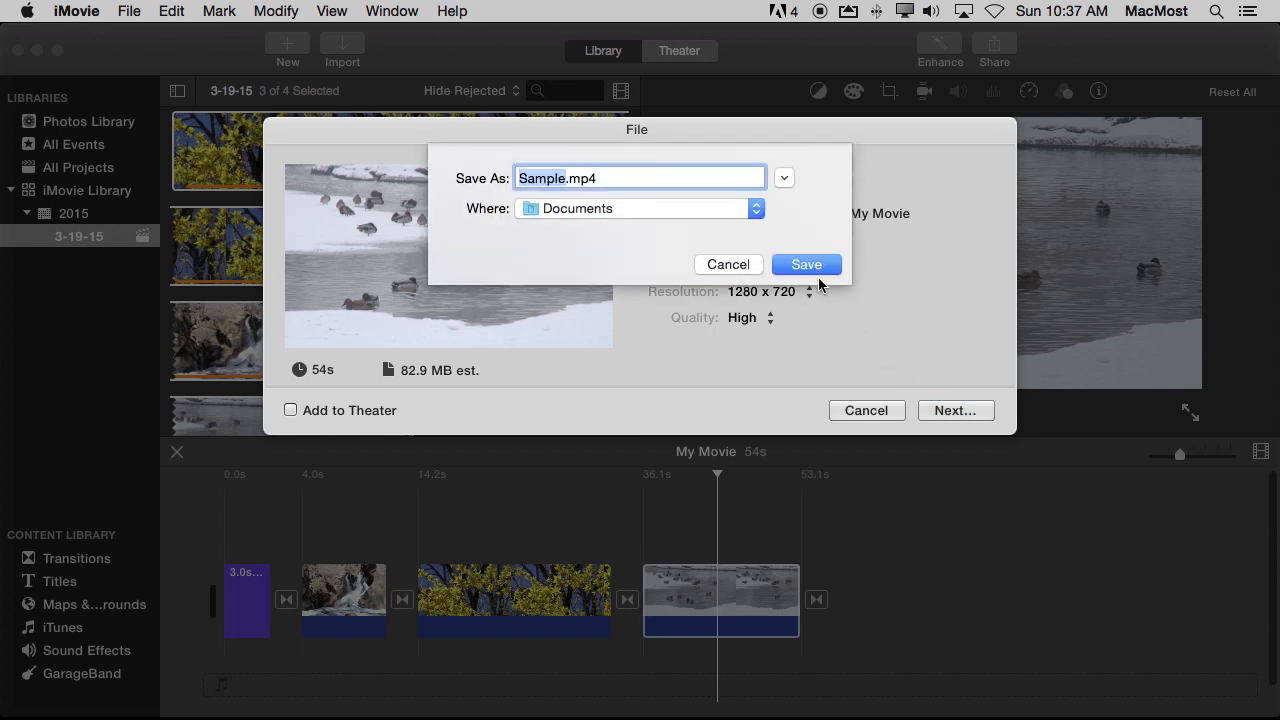
key(super+d)
click(801, 262)
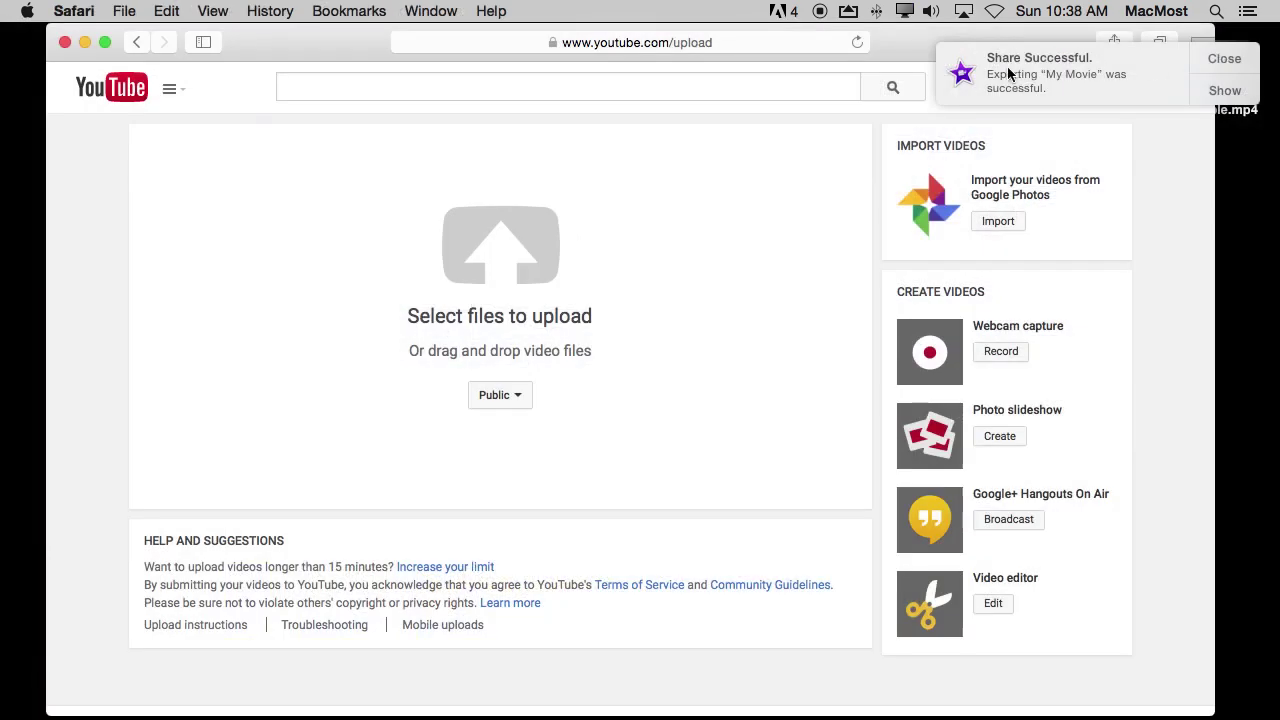
Drag Sample.mp4 onto YouTube's upload area, keep the title Sample, and set privacy to Private
click(1225, 64)
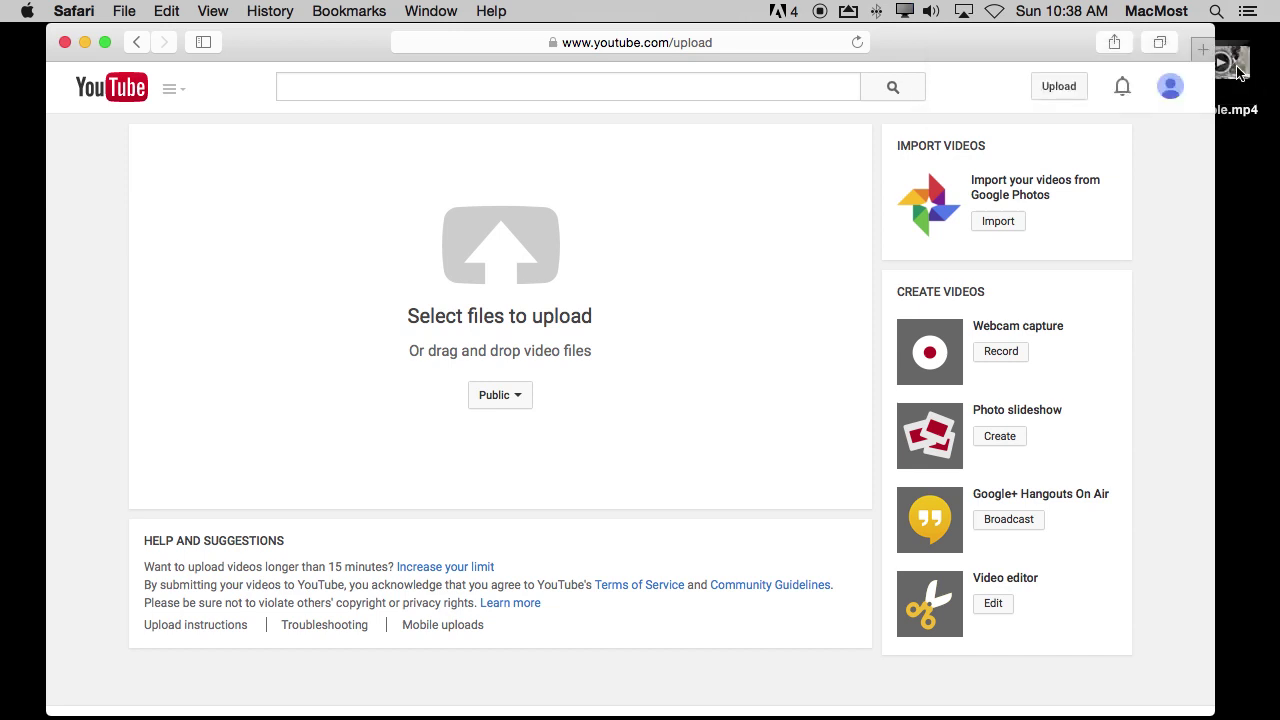
drag(1240, 75, 625, 273)
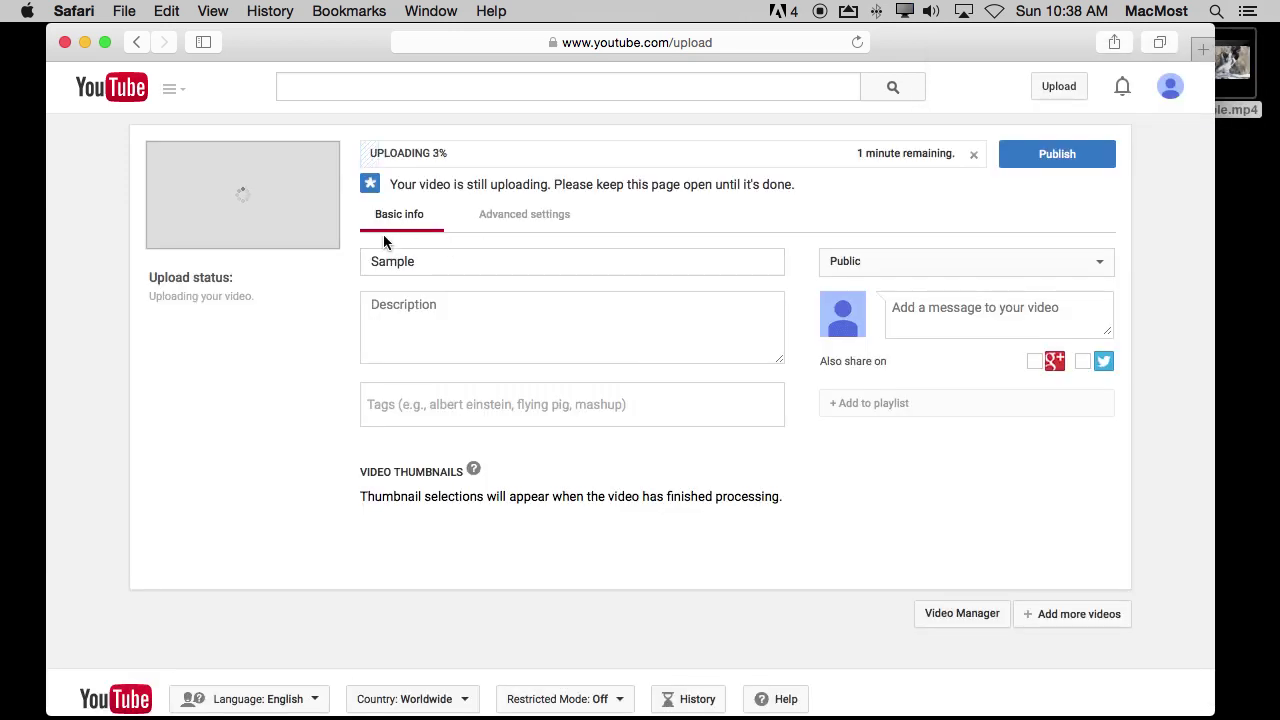
click(415, 263)
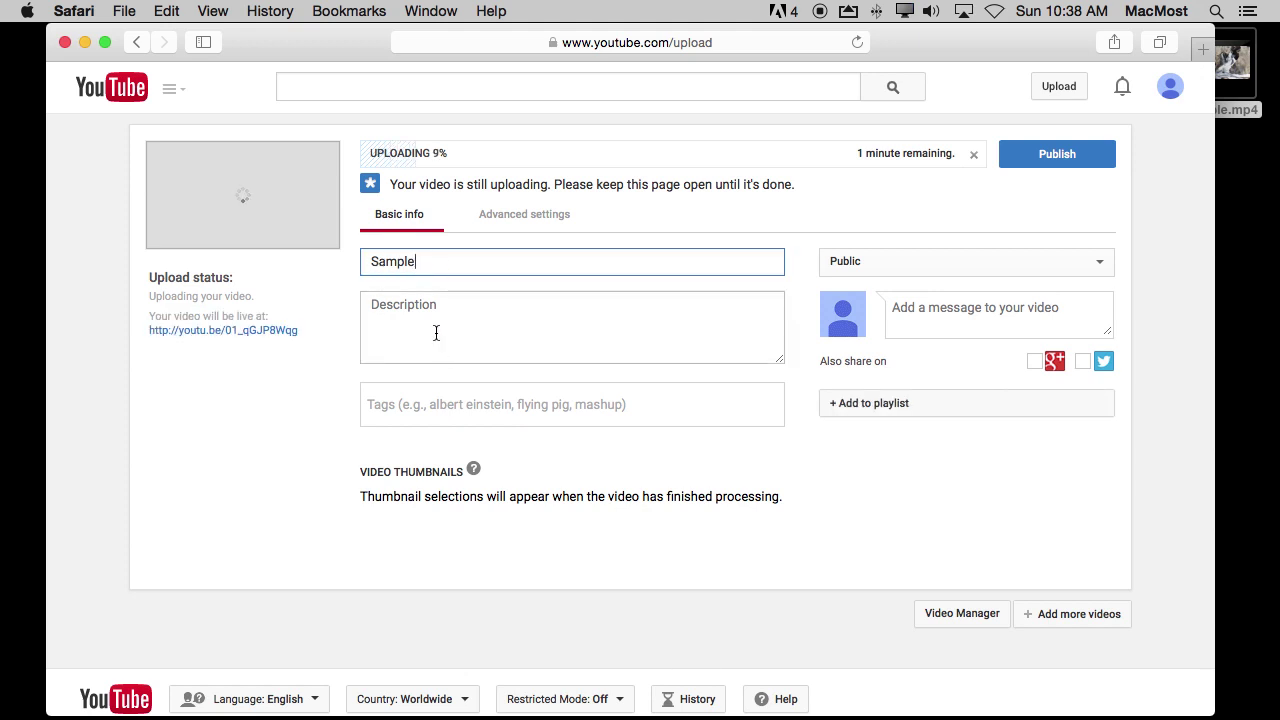
click(1006, 256)
click(917, 301)
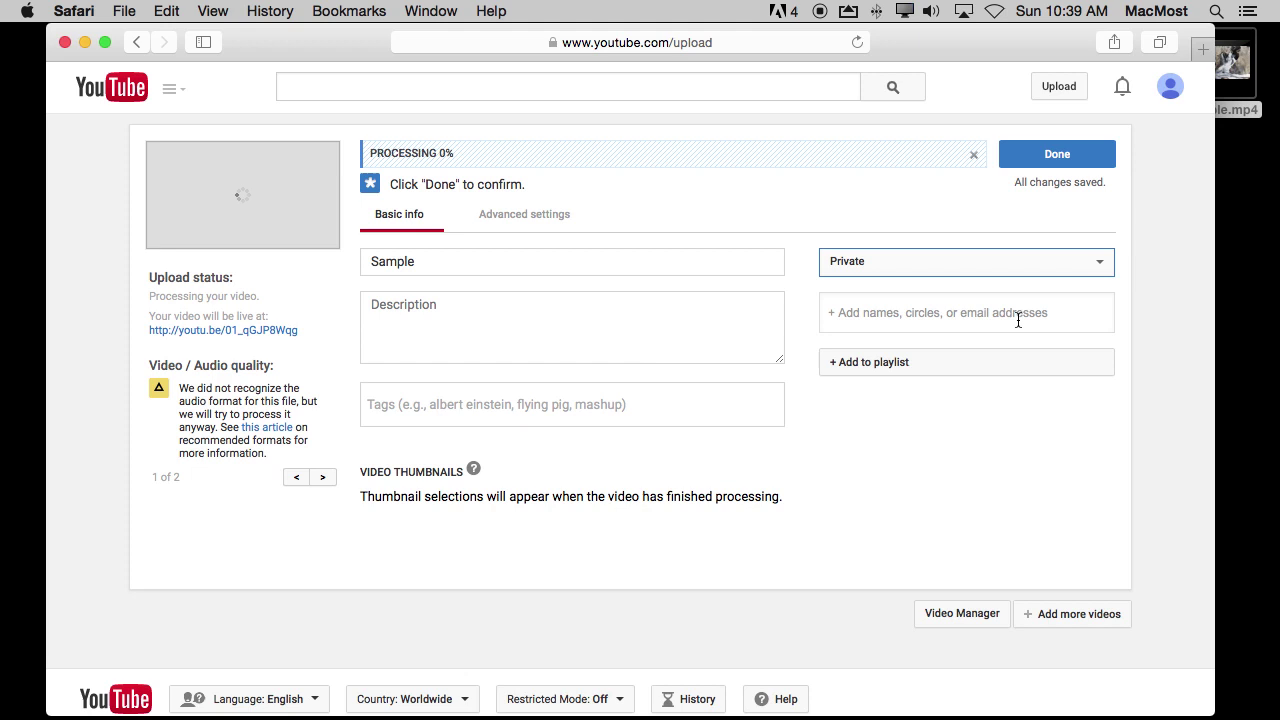
click(866, 317)
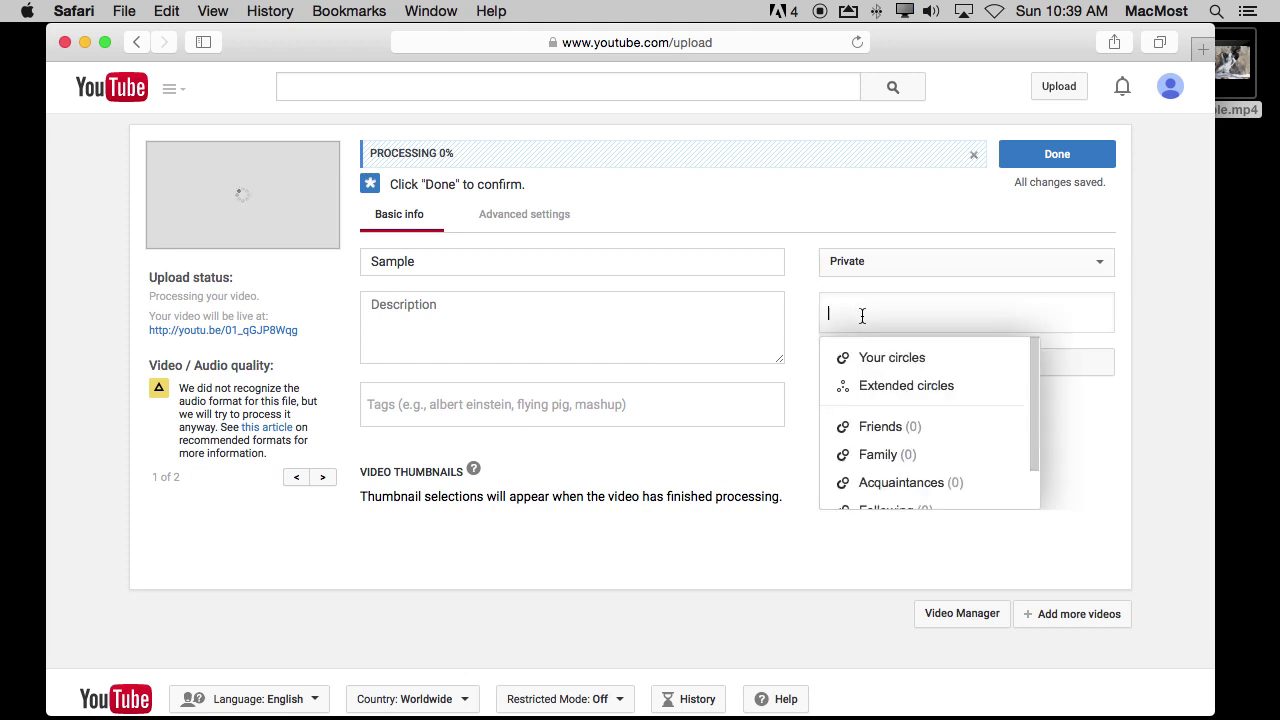
click(1081, 457)
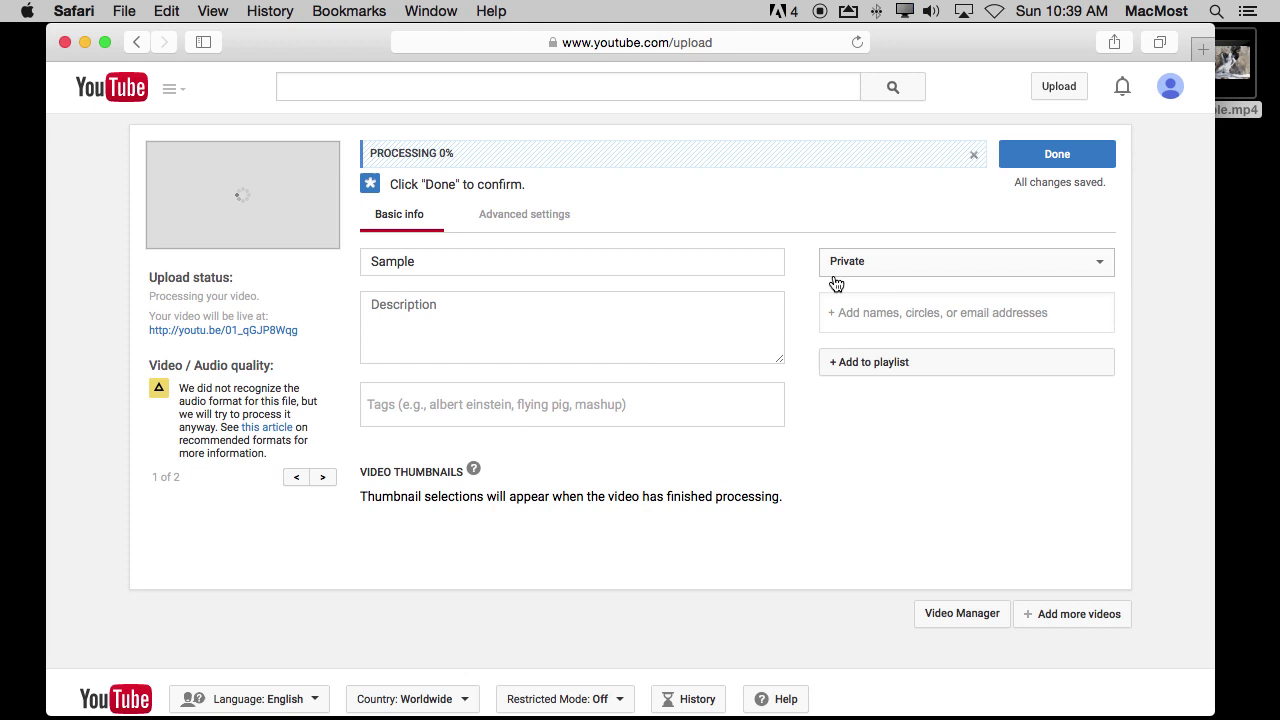
Change the Sample video's visibility to Unlisted, then bring the privacy choices back up
click(870, 260)
click(874, 250)
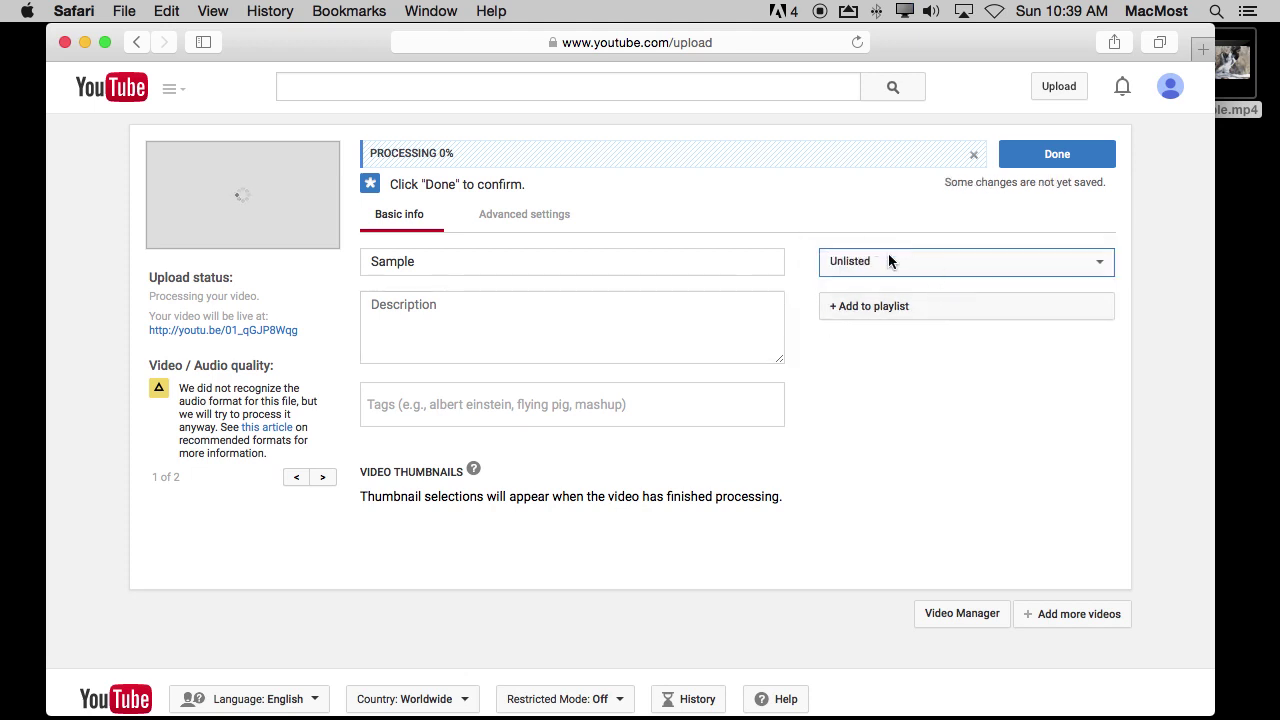
click(945, 273)
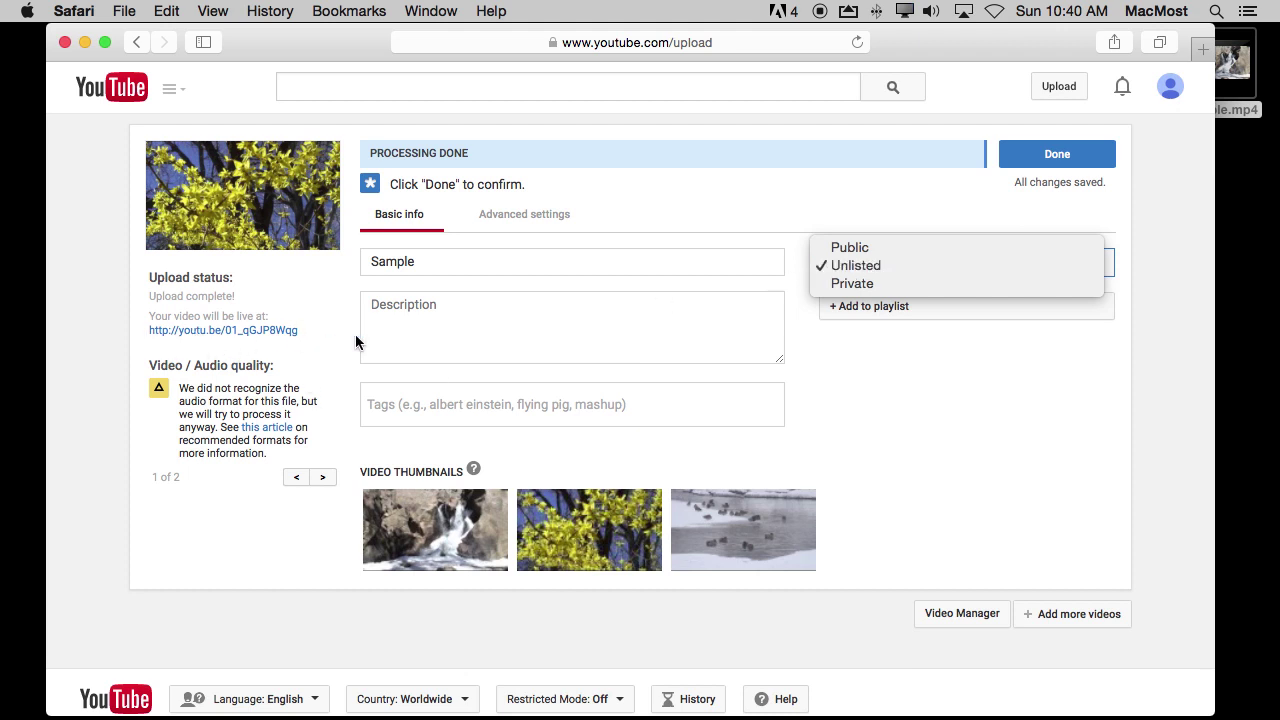
Set the Sample video's privacy back to Private and confirm the upload with Done
click(874, 281)
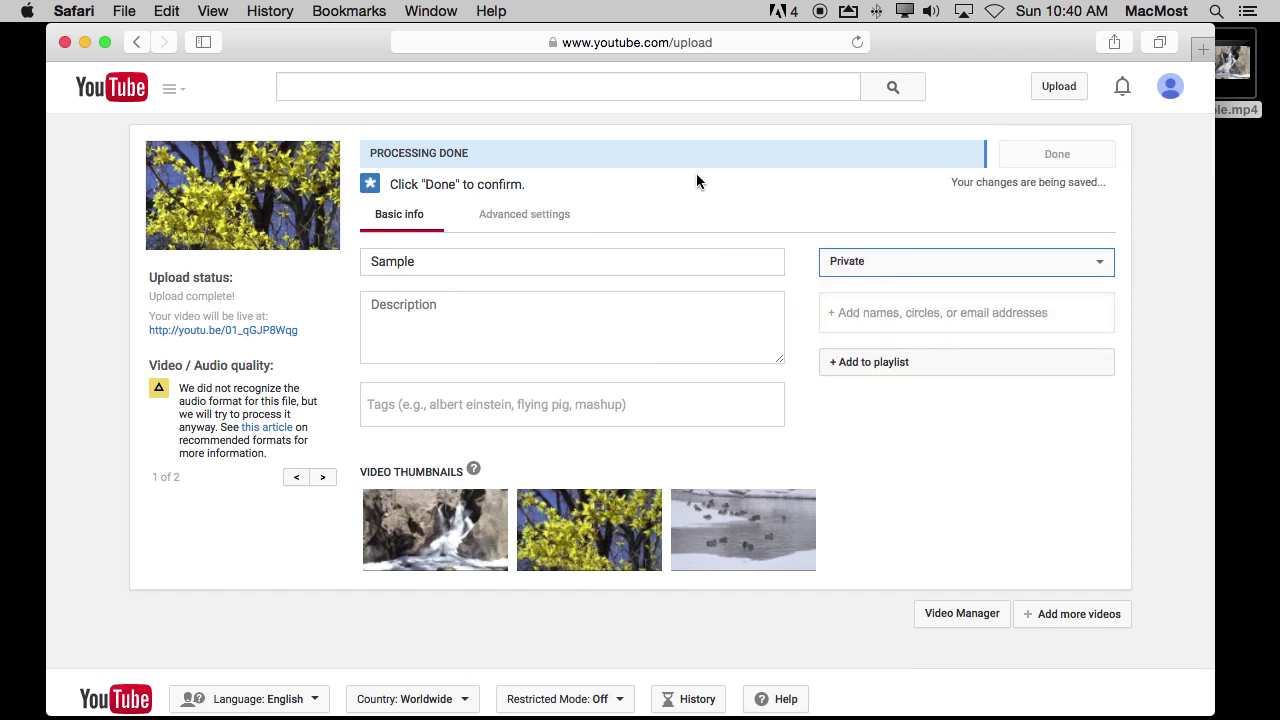
click(1058, 162)
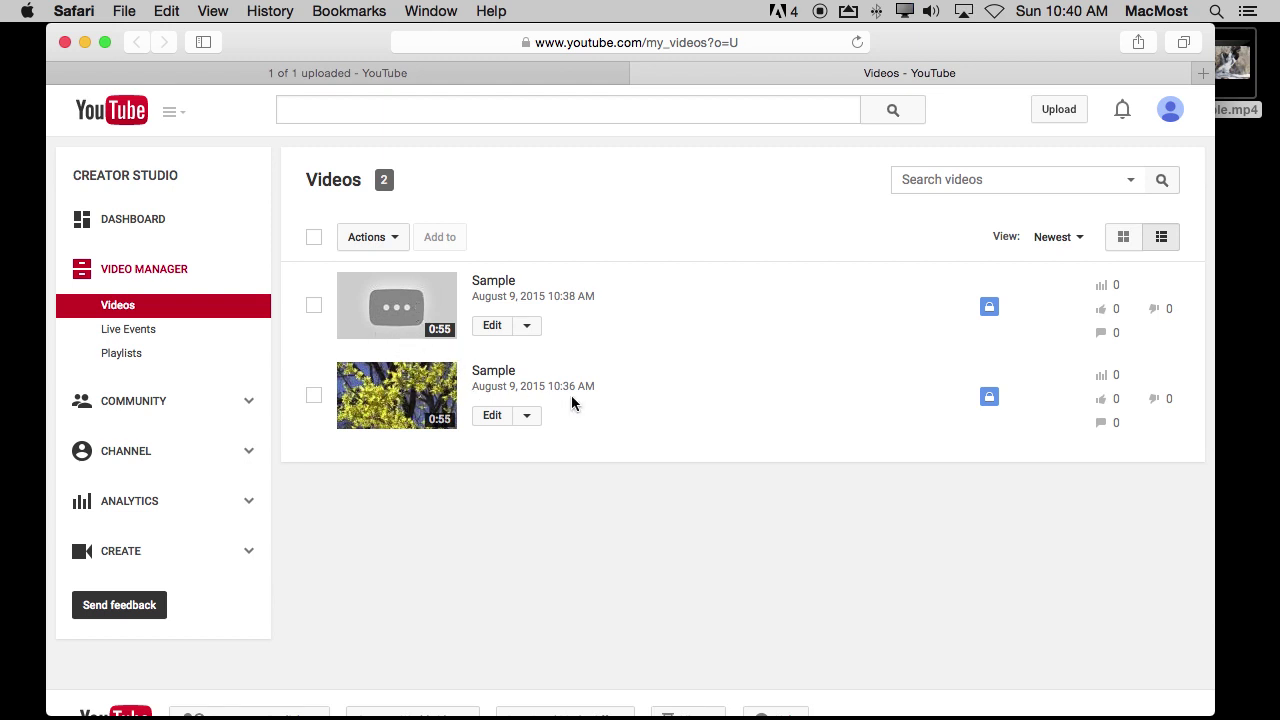
Open the older private Sample video's watch page so it starts playing
click(527, 415)
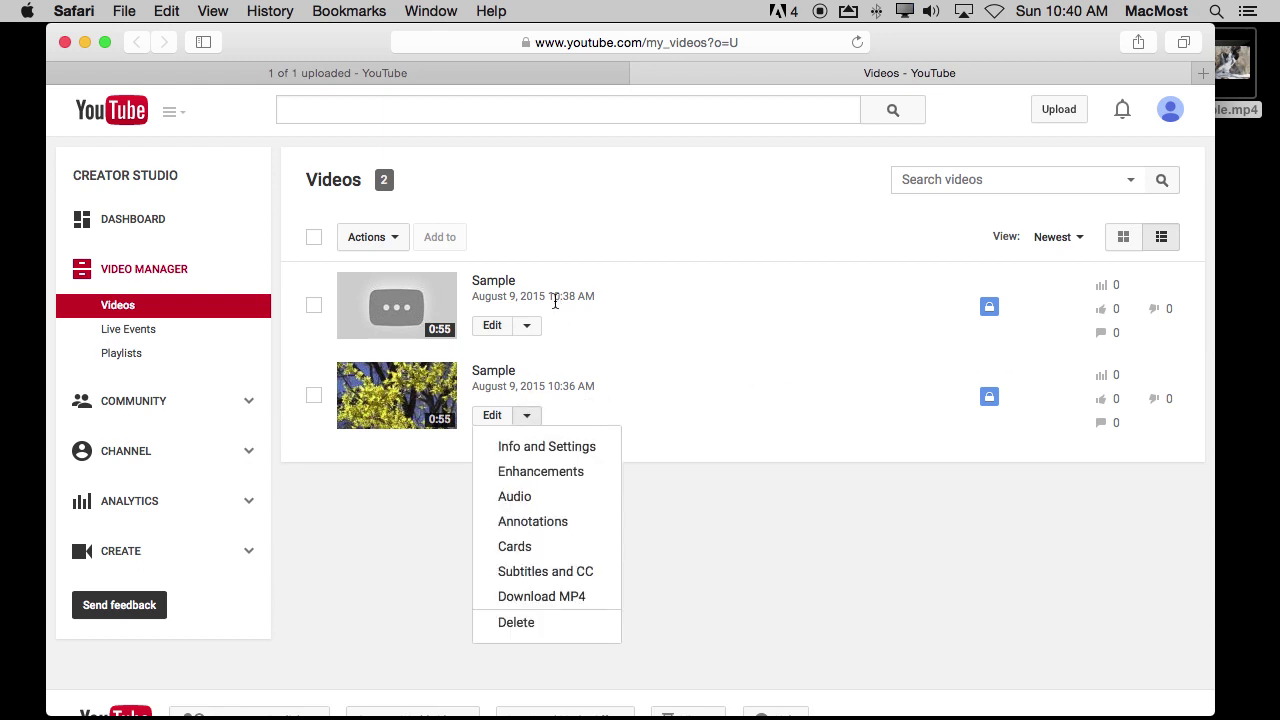
click(690, 363)
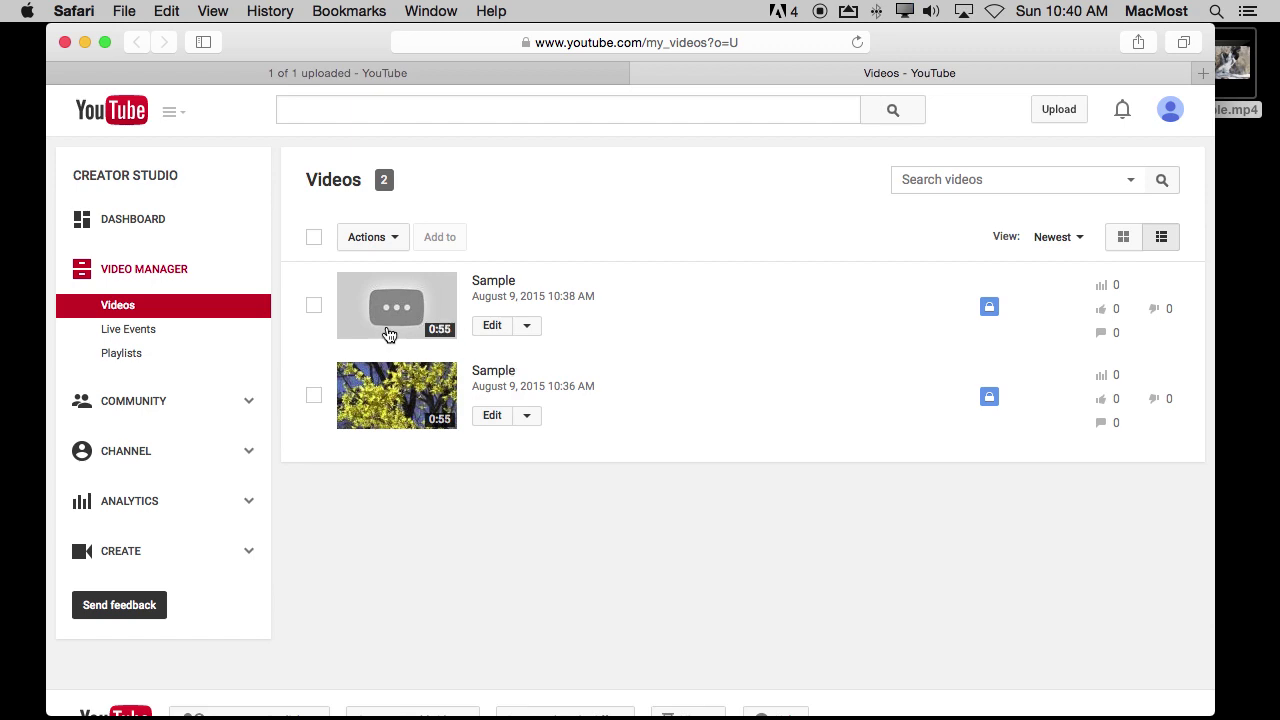
click(372, 398)
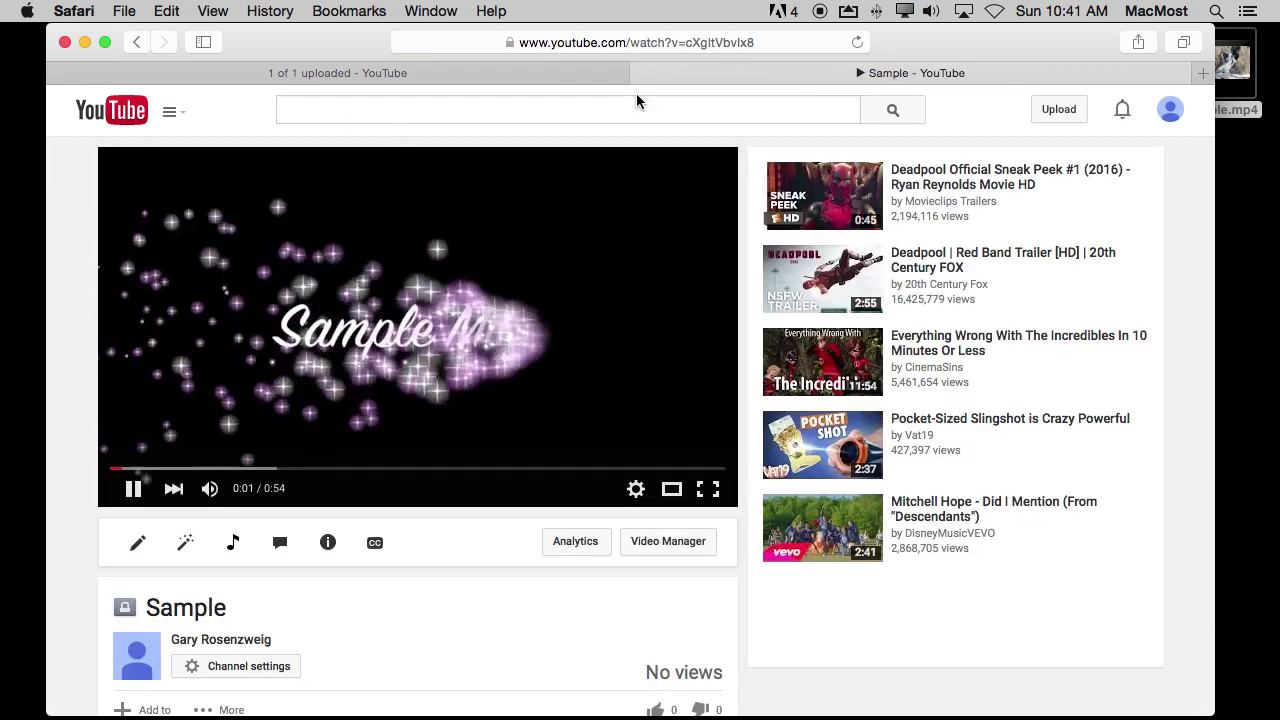
Pause the private Sample video at 0:03 of 0:54, in the waterfall clip
click(640, 40)
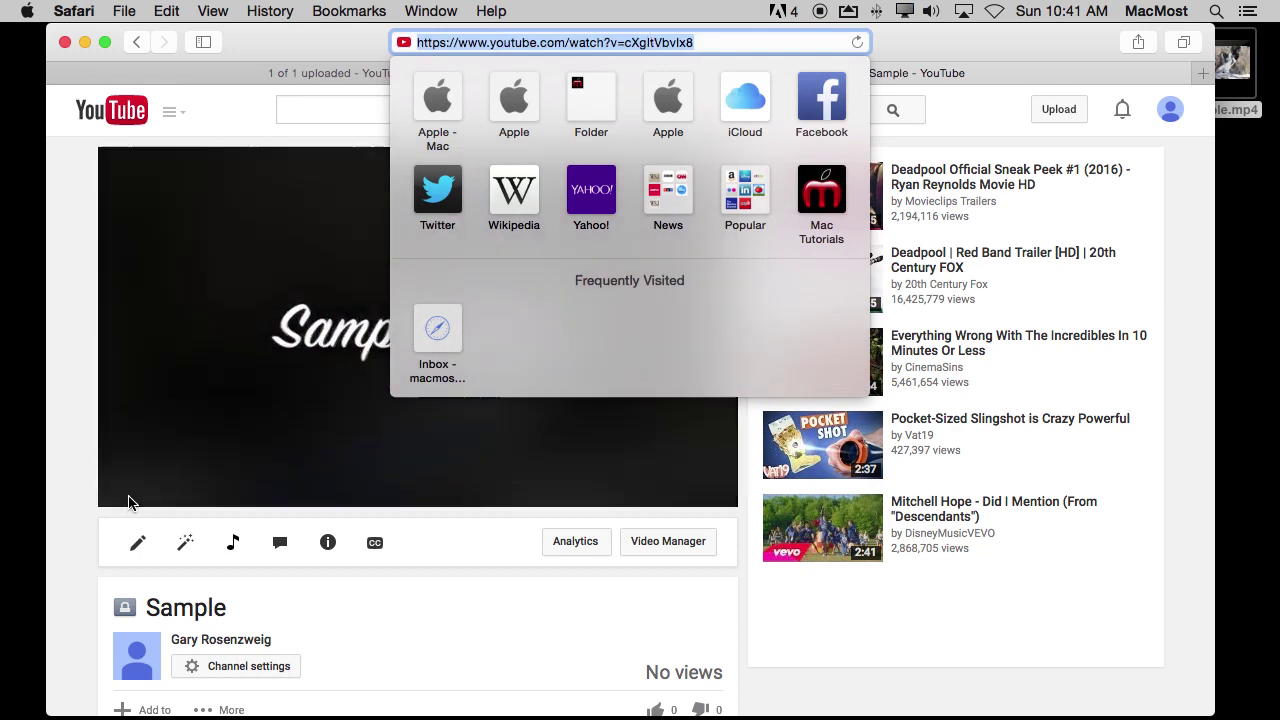
click(145, 284)
click(268, 274)
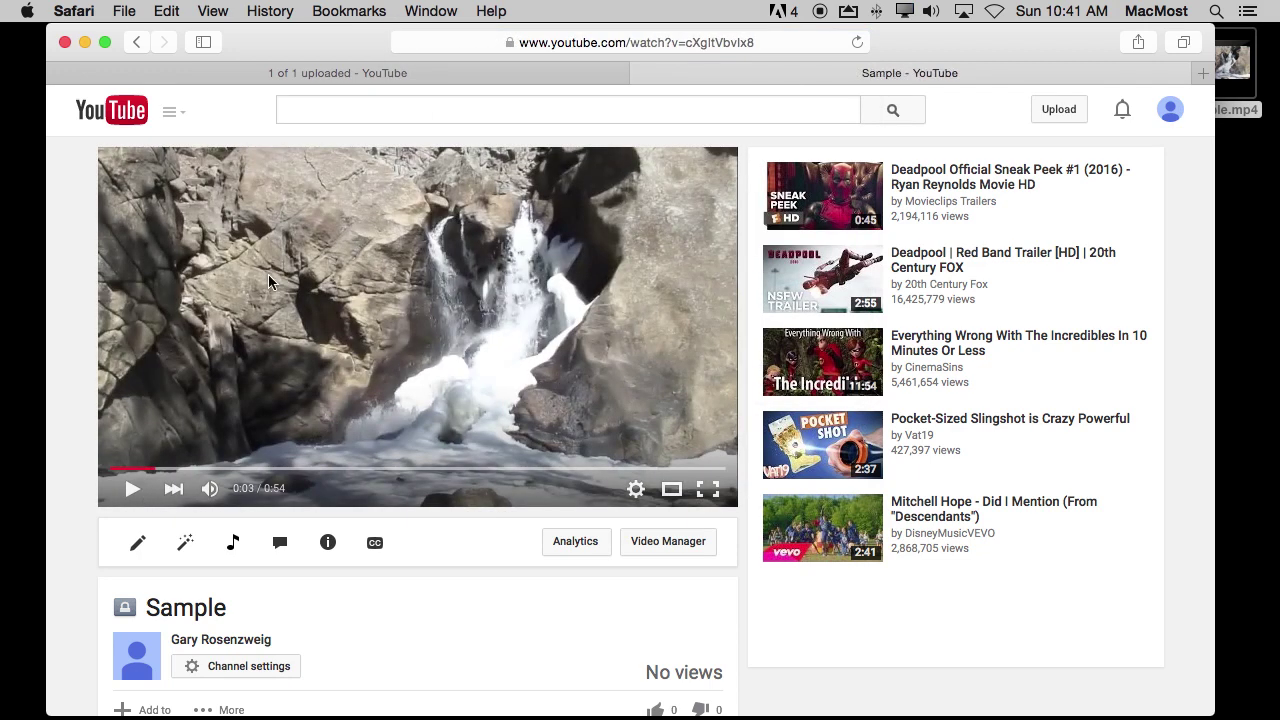